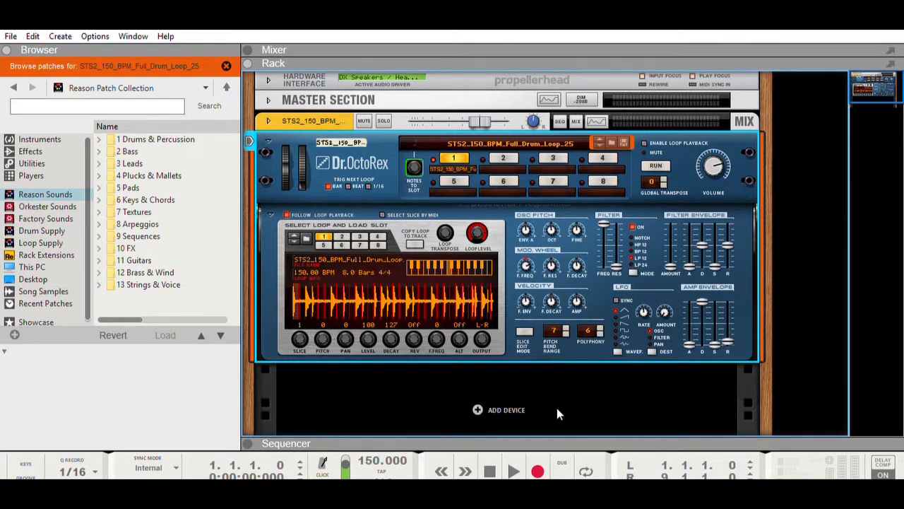
Enable loop playback on the Dr. OctoRex and audition the loaded drum loop, stopping it after listening
click(283, 439)
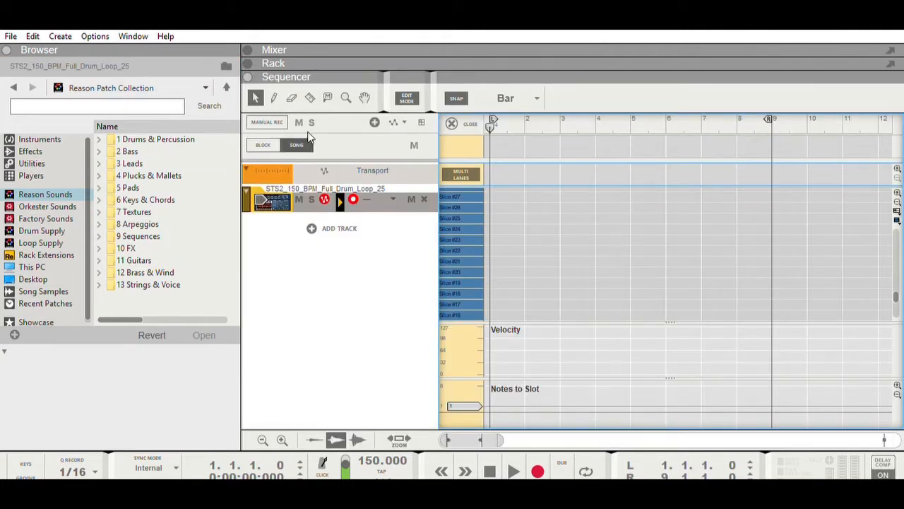
scroll(574, 273, down, 5)
click(289, 63)
click(645, 142)
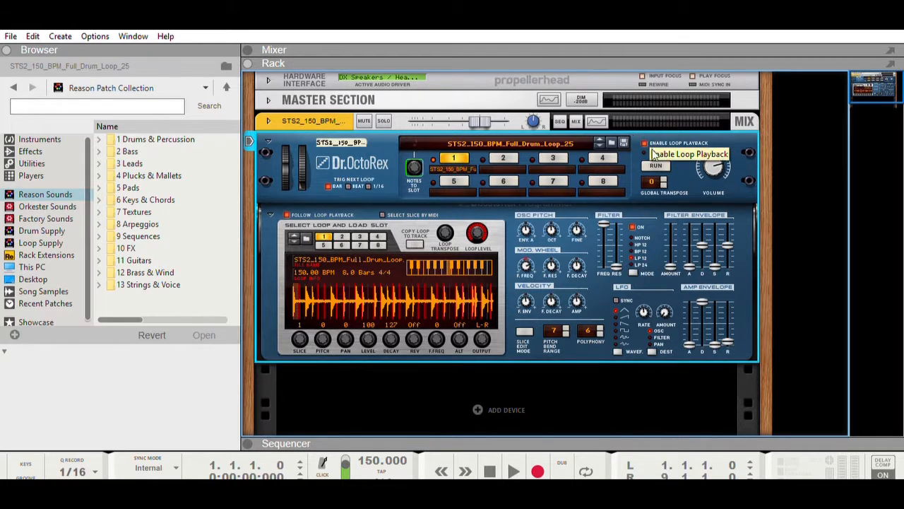
click(656, 165)
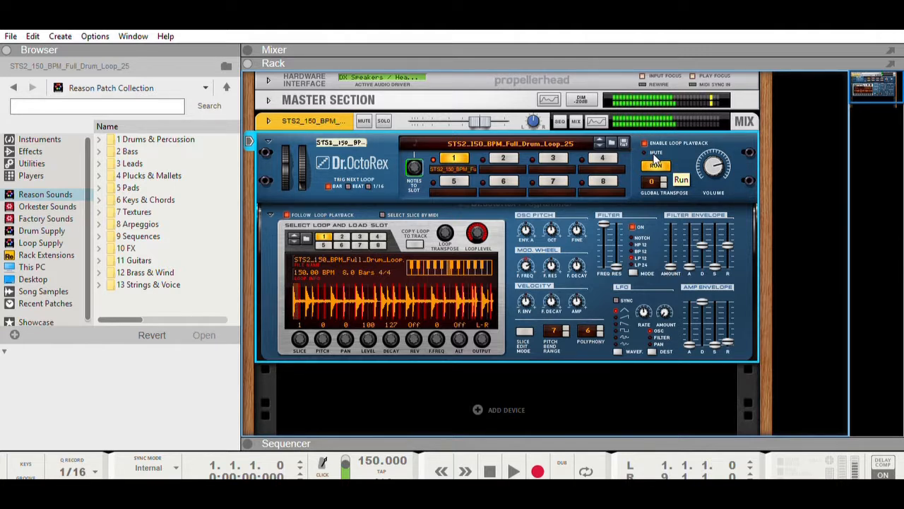
click(656, 164)
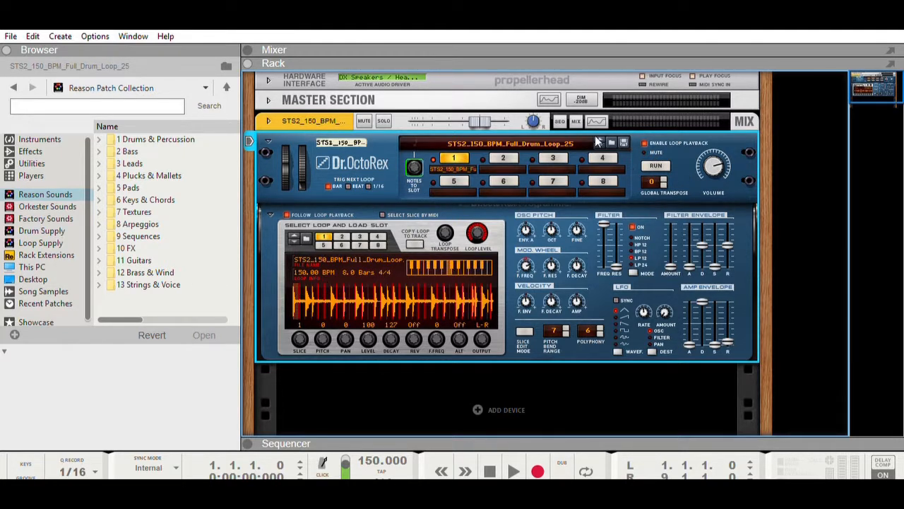
Copy the Dr. OctoRex drum loop to its sequencer track and look over the slice notes in the clip
click(269, 435)
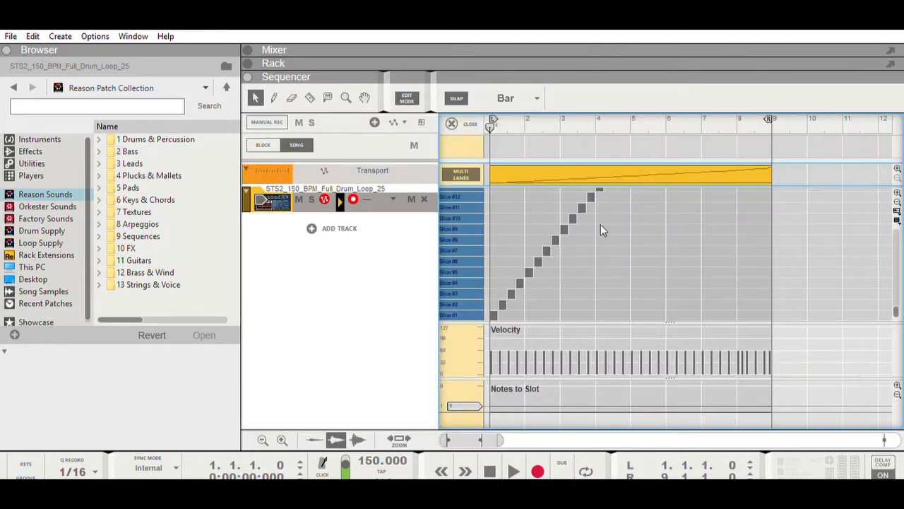
scroll(584, 220, down, 1)
scroll(585, 226, down, 3)
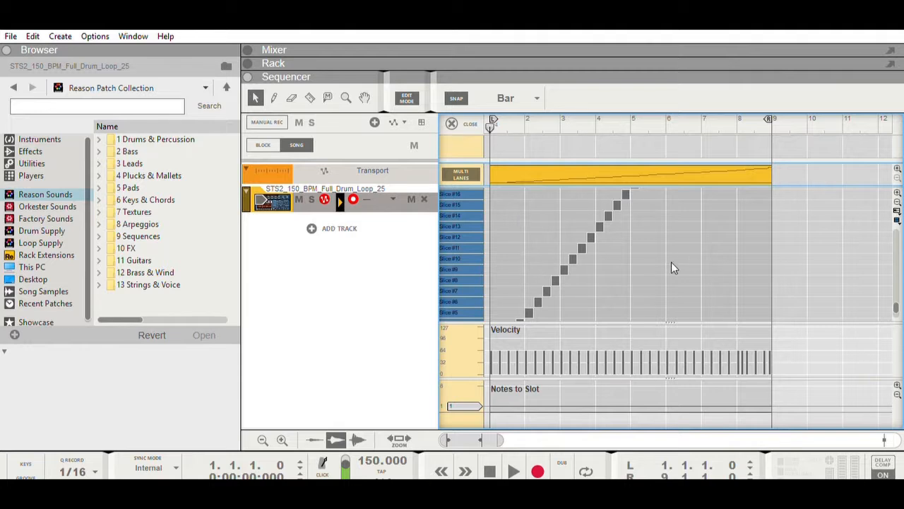
Turn off loop playback on the Dr. OctoRex and fold the device in the rack
click(279, 60)
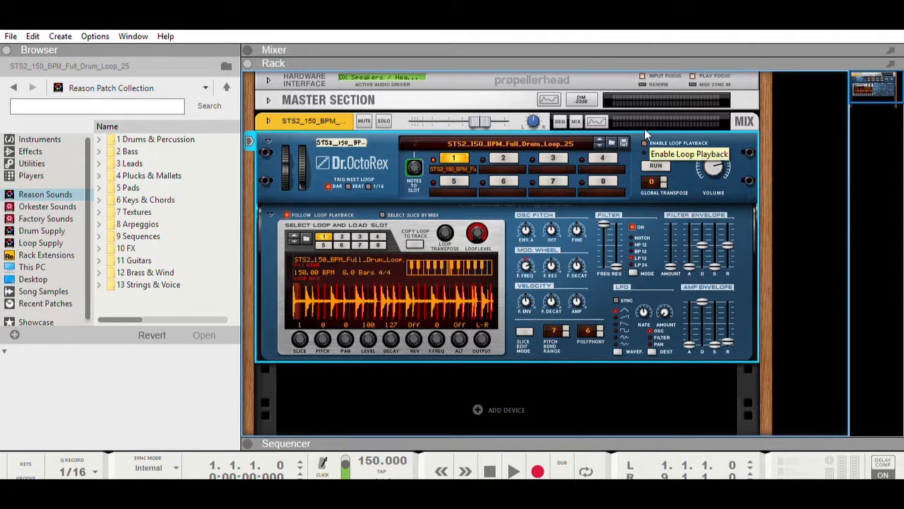
click(644, 143)
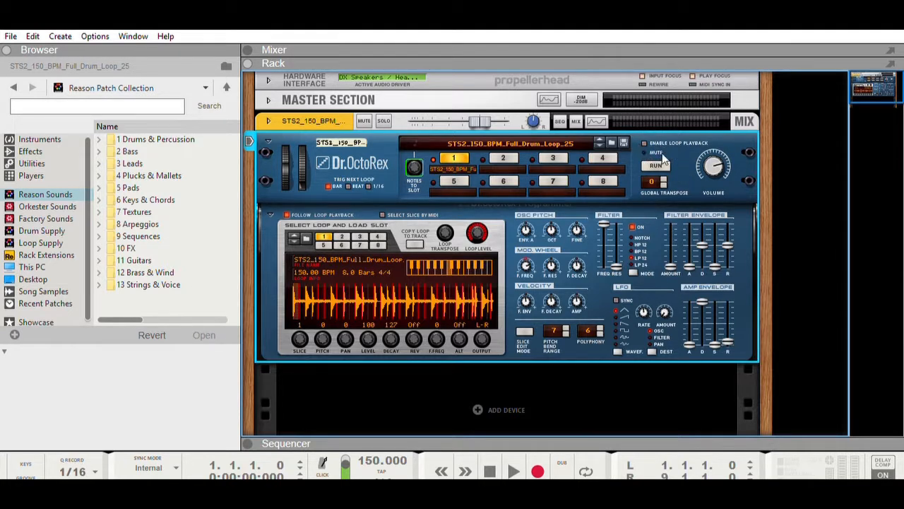
click(268, 126)
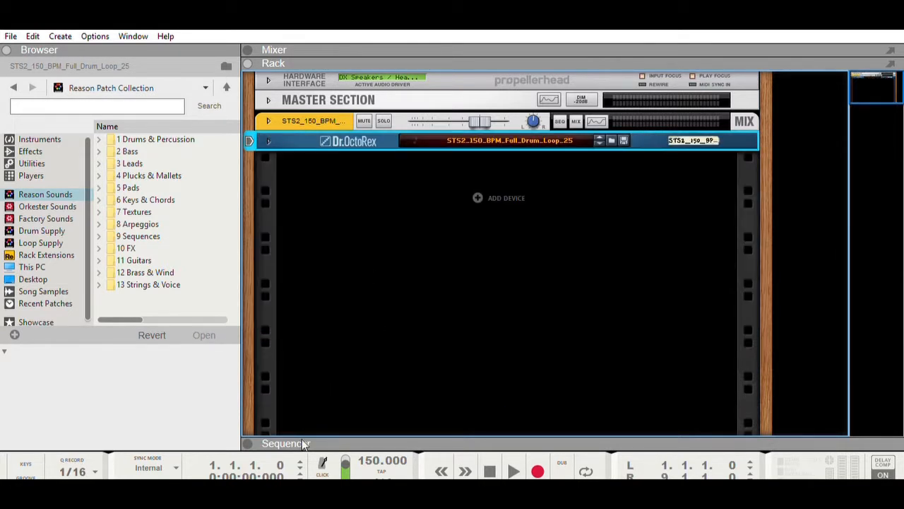
Play the sliced drum loop in the sequencer while examining the slice notes up to the last one, and stop playback
double_click(280, 443)
scroll(718, 216, up, 5)
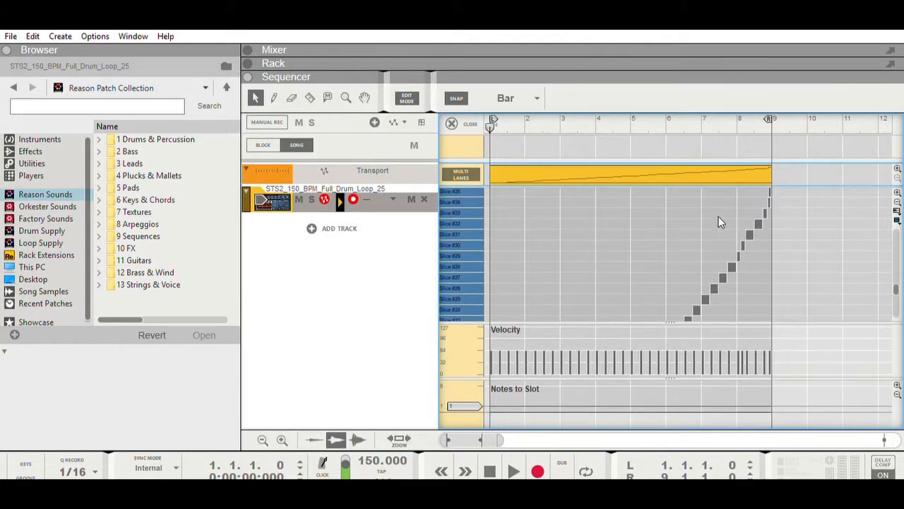
scroll(718, 216, down, 3)
scroll(718, 216, down, 4)
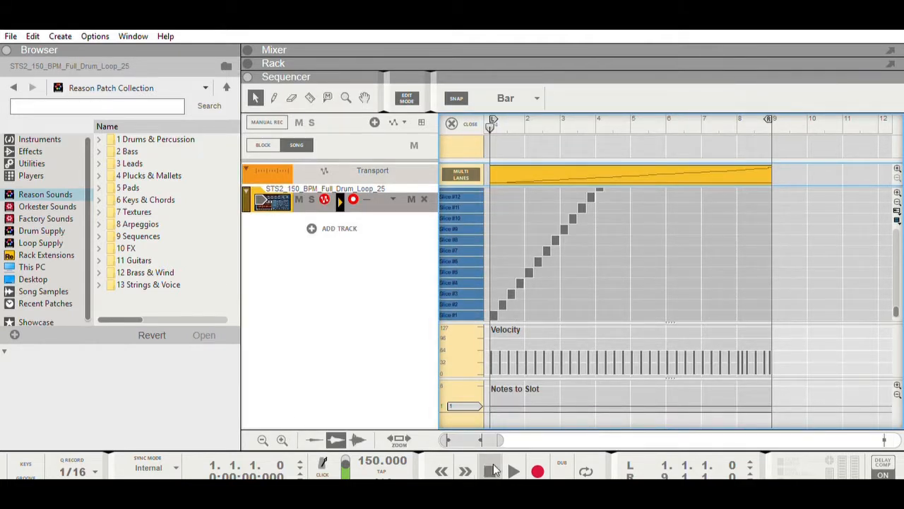
click(514, 469)
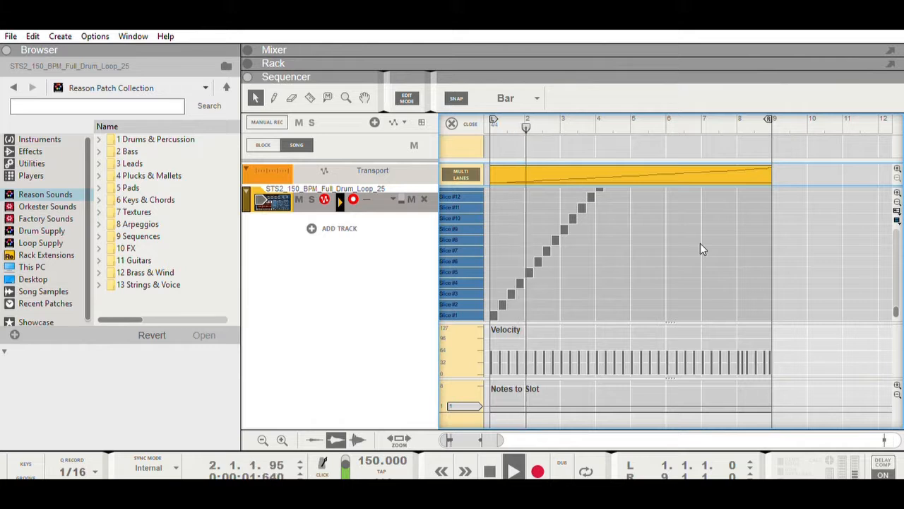
scroll(695, 256, up, 3)
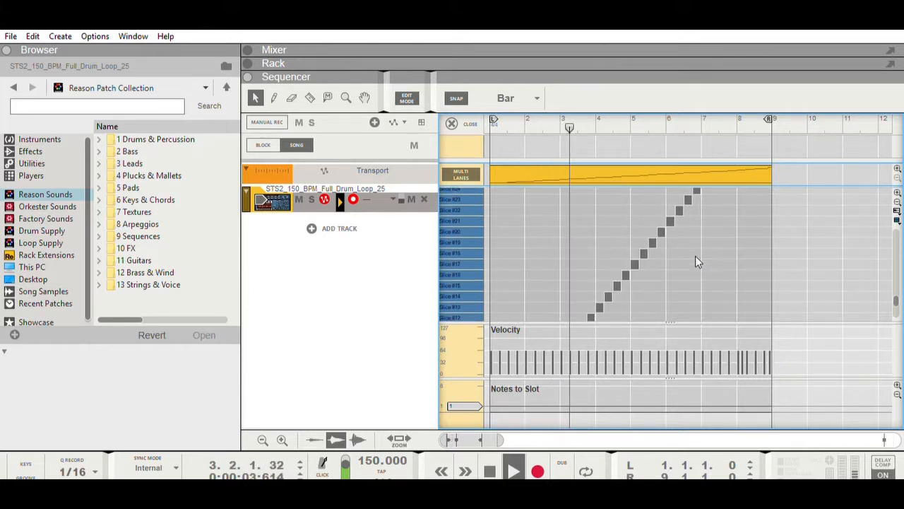
scroll(695, 262, up, 3)
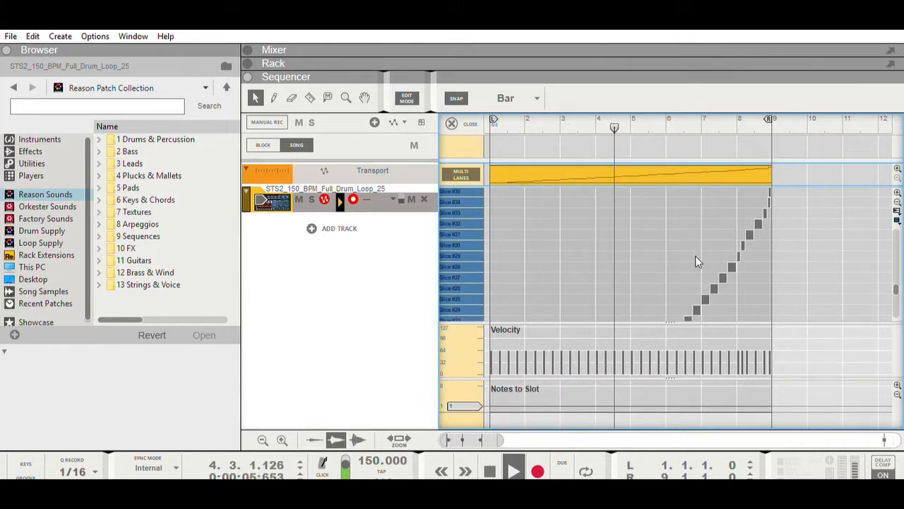
scroll(696, 261, up, 1)
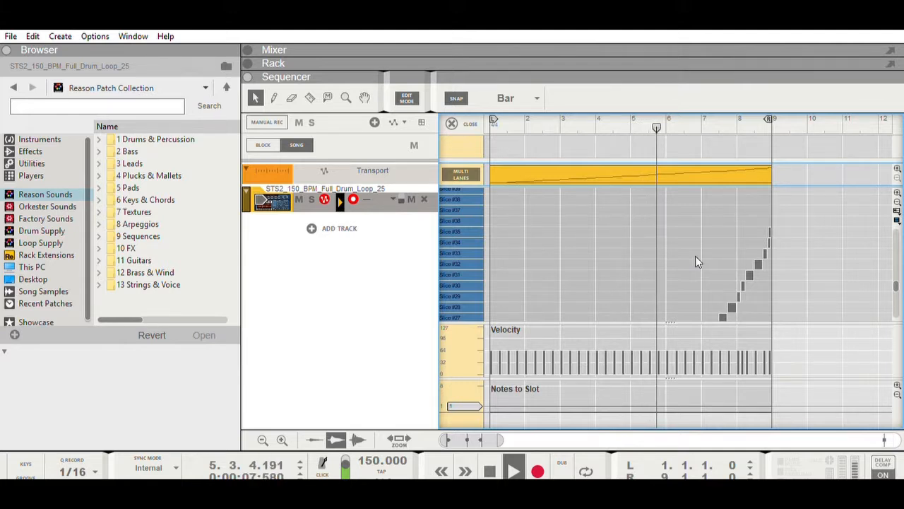
scroll(695, 262, down, 3)
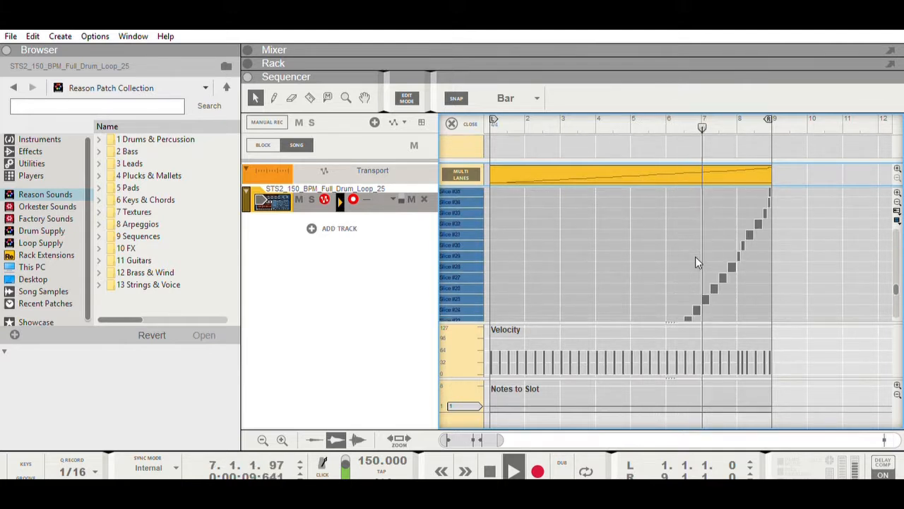
click(490, 470)
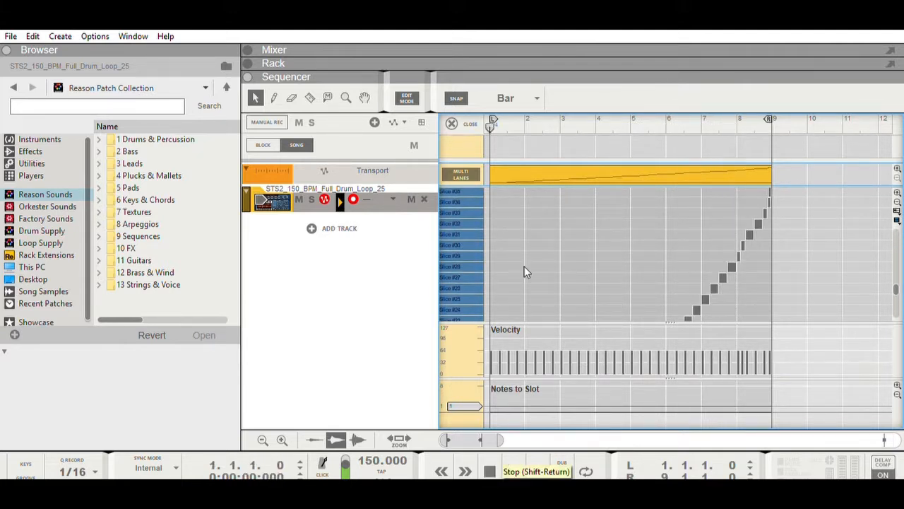
Look through the slice lanes and audition the individual slices in sequence, from the lowest ones upward
scroll(526, 272, down, 8)
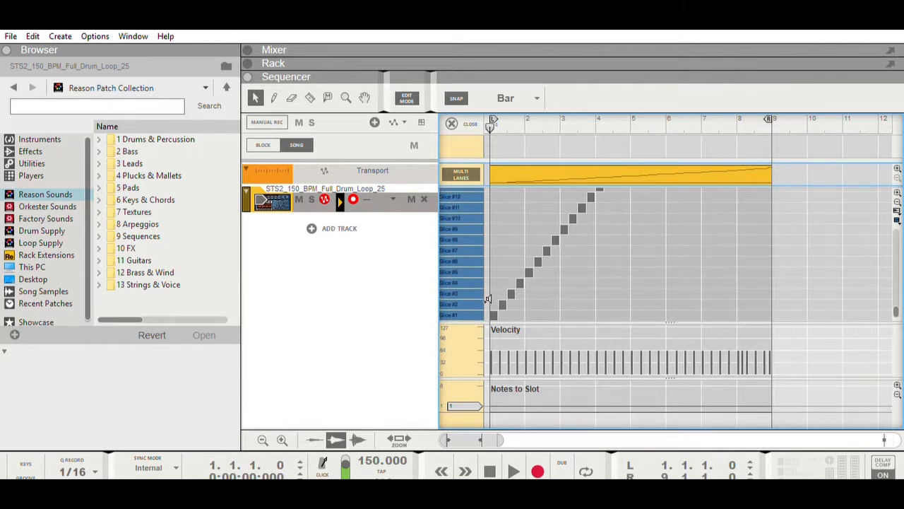
scroll(488, 299, up, 10)
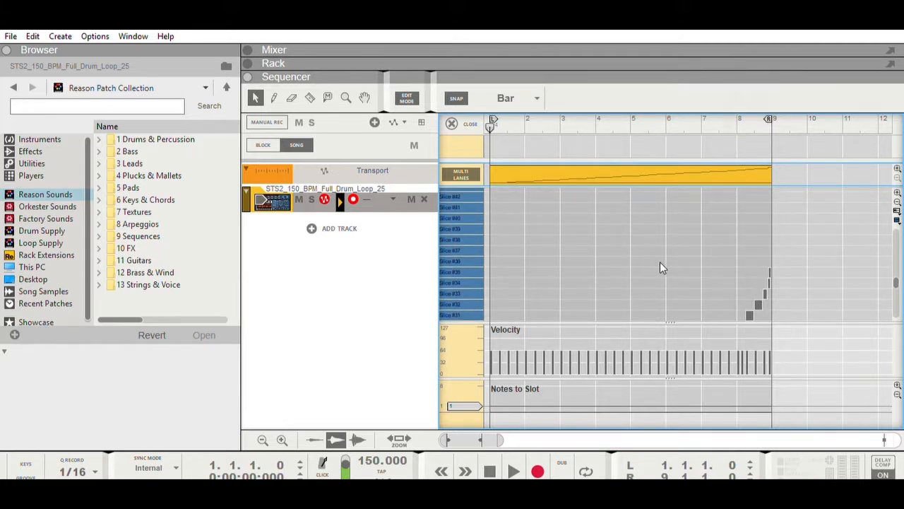
scroll(477, 268, down, 10)
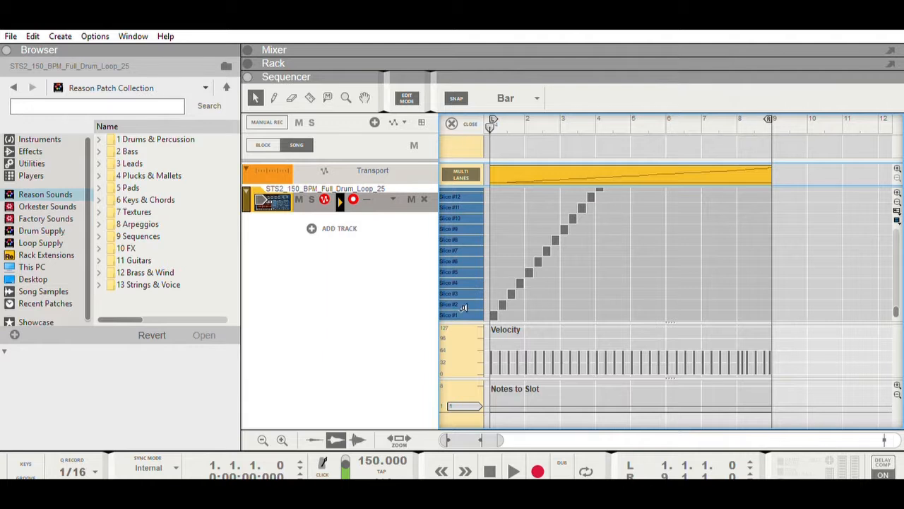
drag(463, 308, 464, 175)
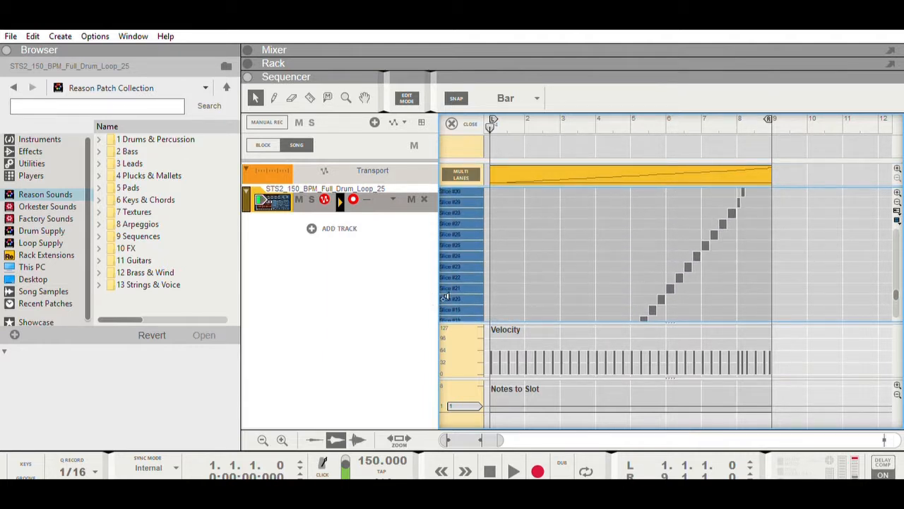
scroll(482, 255, down, 6)
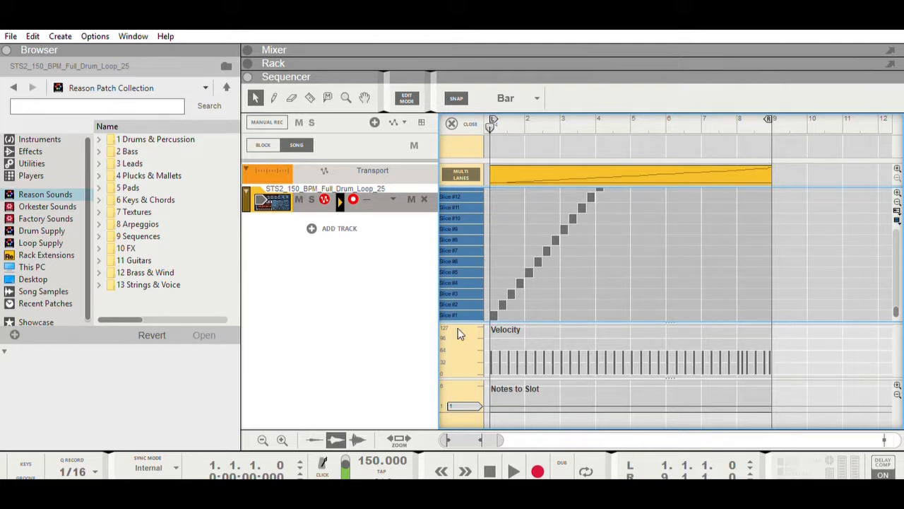
Open the drum loop clip for editing and delete the final slice notes, Slice #30 through Slice #35, in bar 8
scroll(645, 293, up, 8)
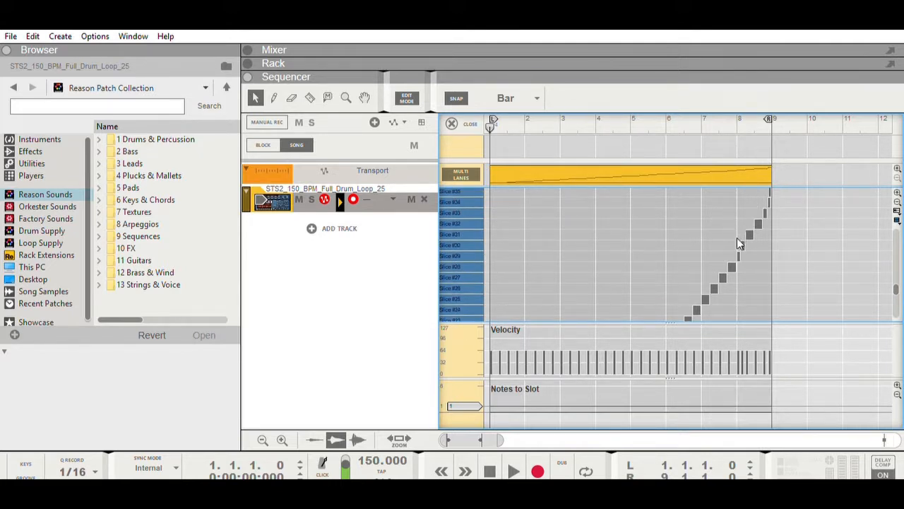
drag(742, 177, 747, 303)
double_click(743, 188)
scroll(751, 189, up, 2)
key(Delete)
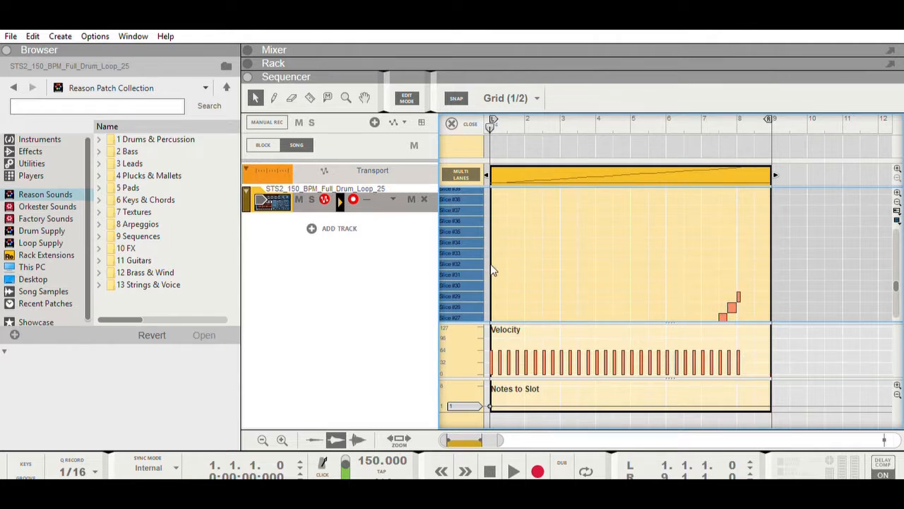
Audition the slices around Slice #22 to Slice #24 to choose a hit for the fill at the clip's end
scroll(468, 272, down, 5)
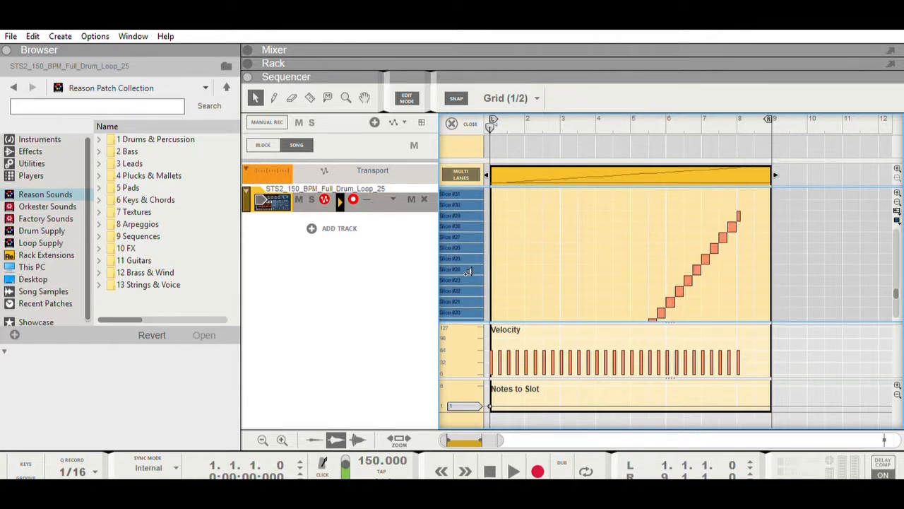
click(468, 289)
click(469, 280)
click(468, 270)
click(468, 277)
double_click(469, 276)
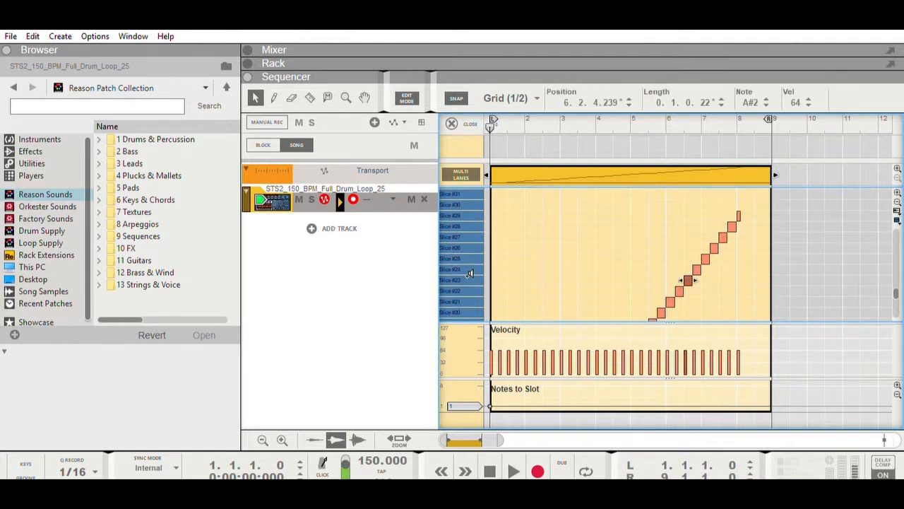
click(469, 276)
Draw Slice #23 notes in bar 8: 1/4 notes on beats 1, 2 and 4, and a 1/8 note at 8.3.3
click(510, 161)
click(524, 91)
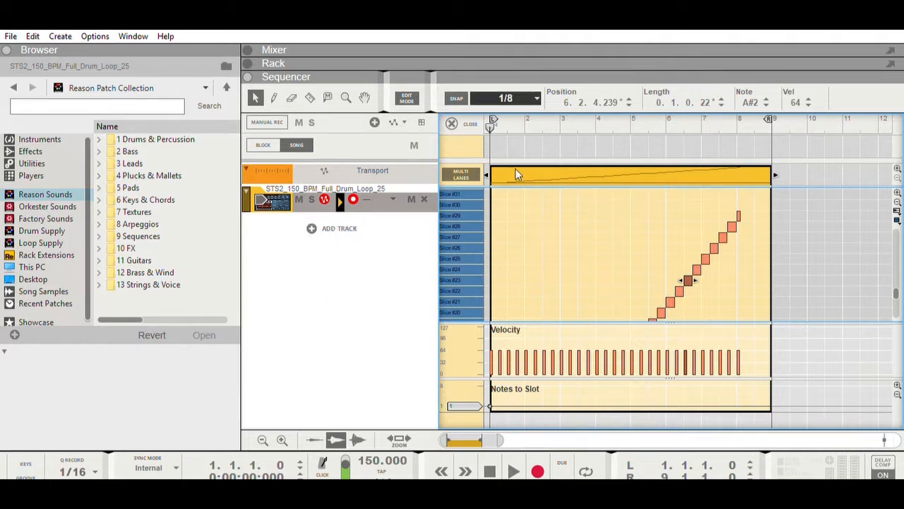
click(274, 98)
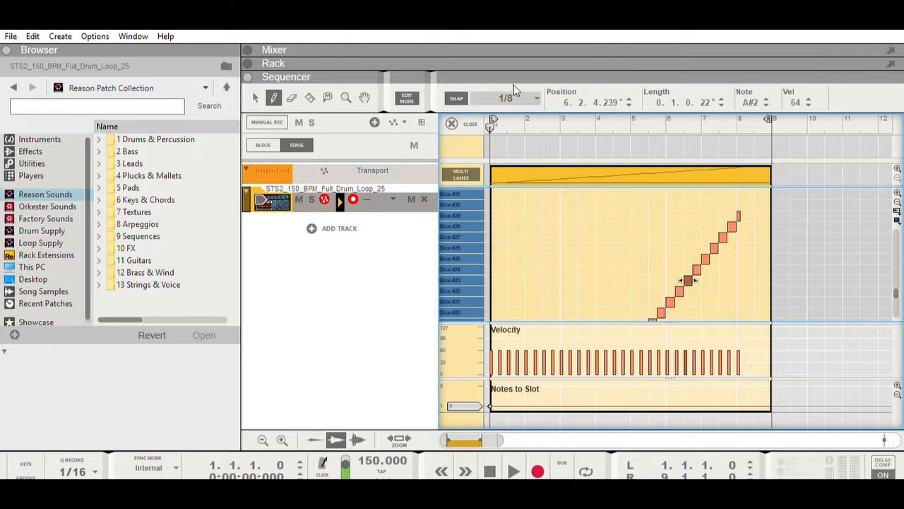
click(514, 149)
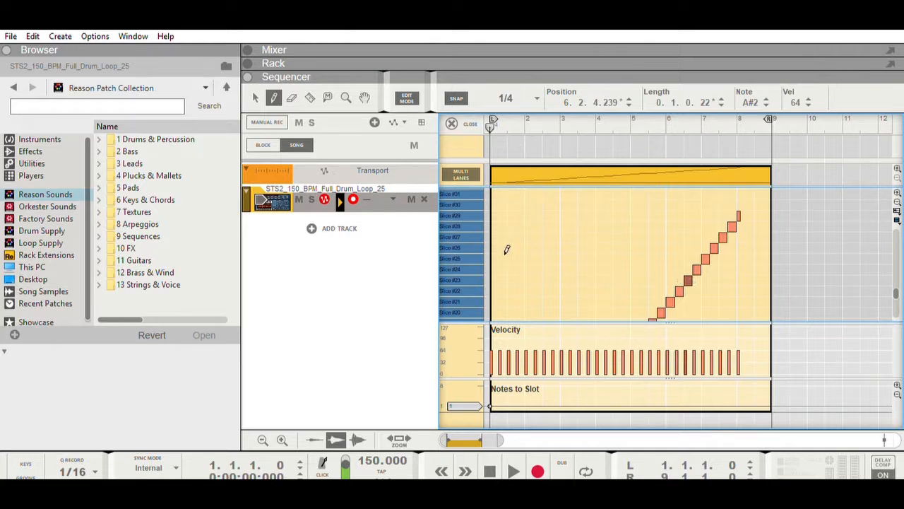
click(472, 275)
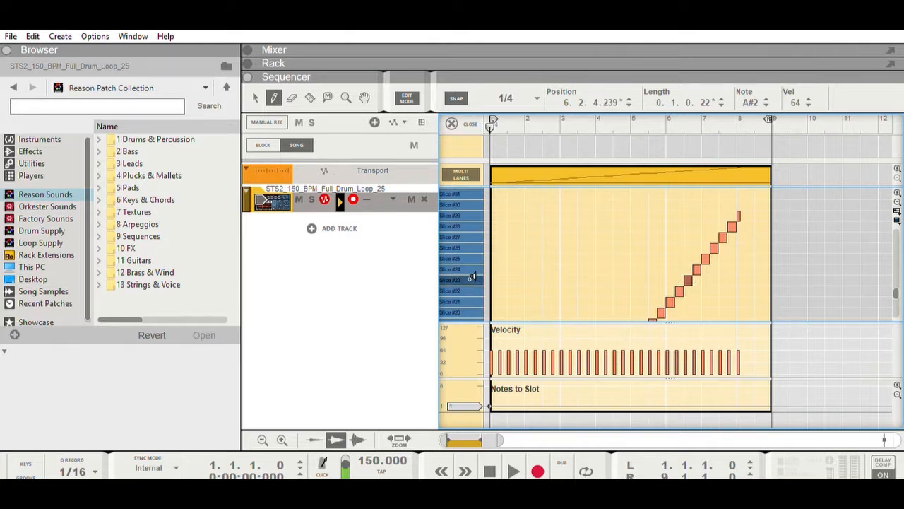
click(741, 280)
click(749, 280)
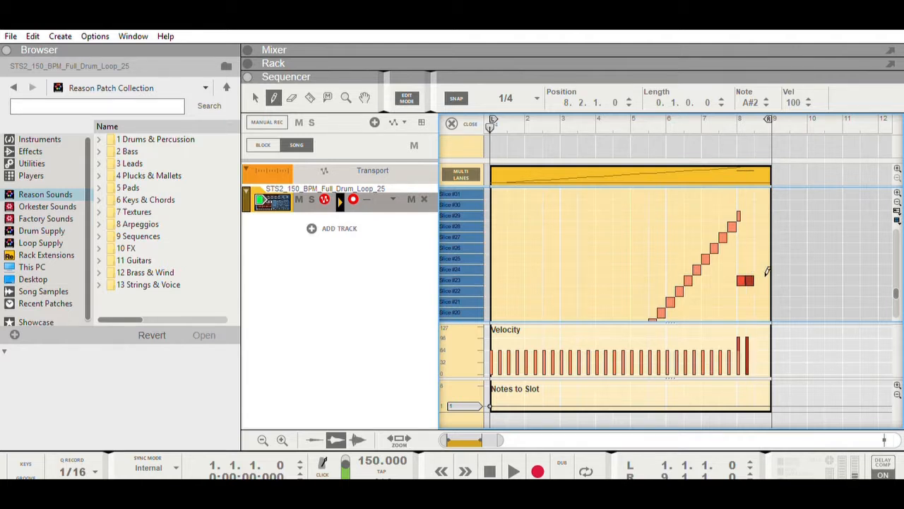
click(766, 280)
click(522, 159)
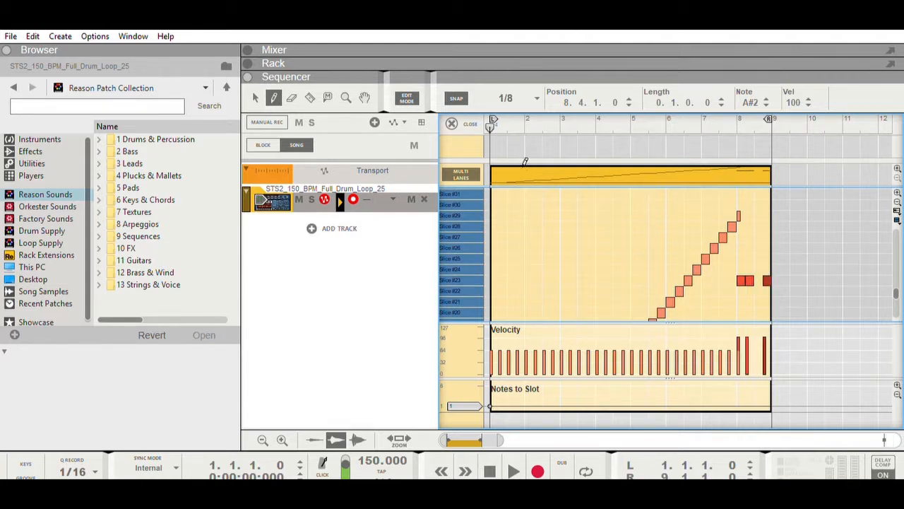
click(761, 281)
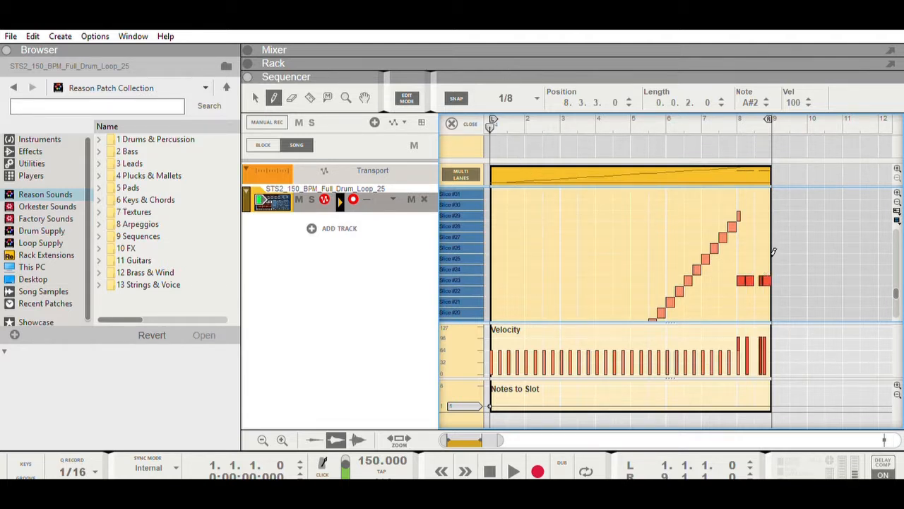
Play the edited clip through to the end of bar 8, return to the start, and turn on loop mode
click(508, 468)
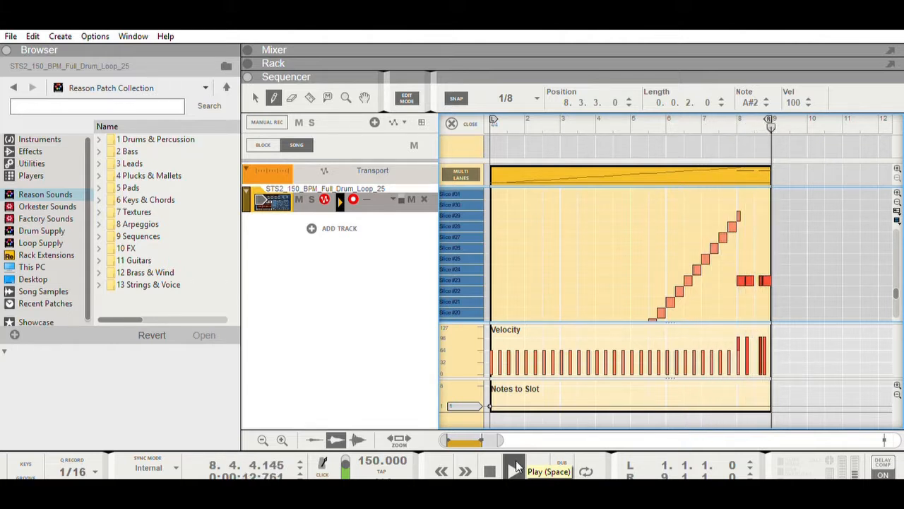
double_click(492, 459)
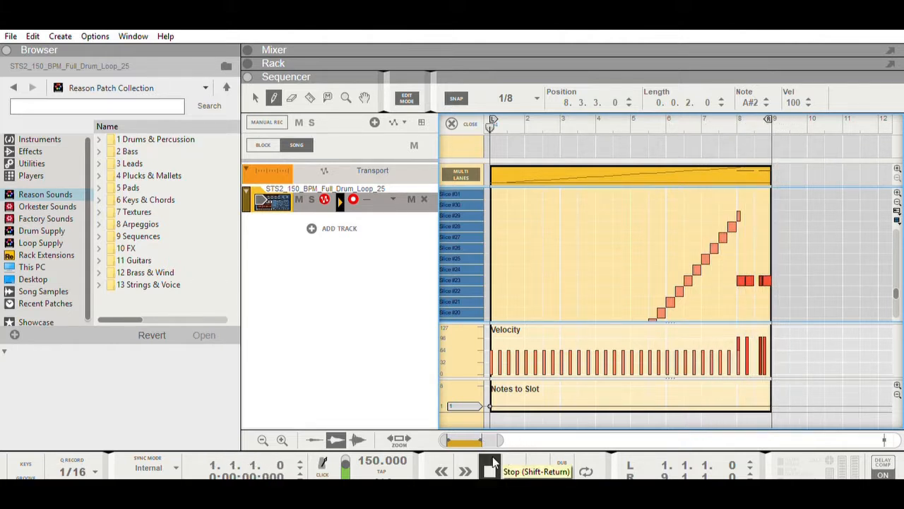
click(588, 470)
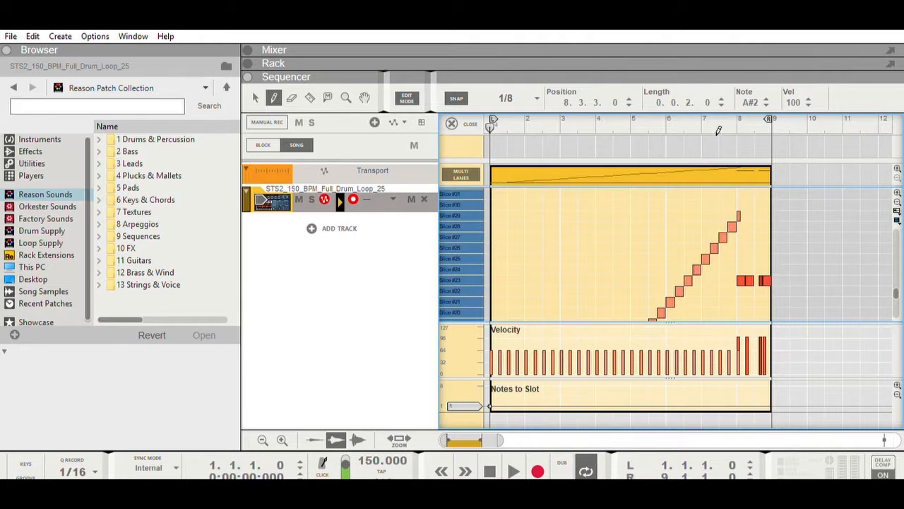
Play the looped clip from bar 6 past the fill into the repeat, stop, and return to the start
click(700, 121)
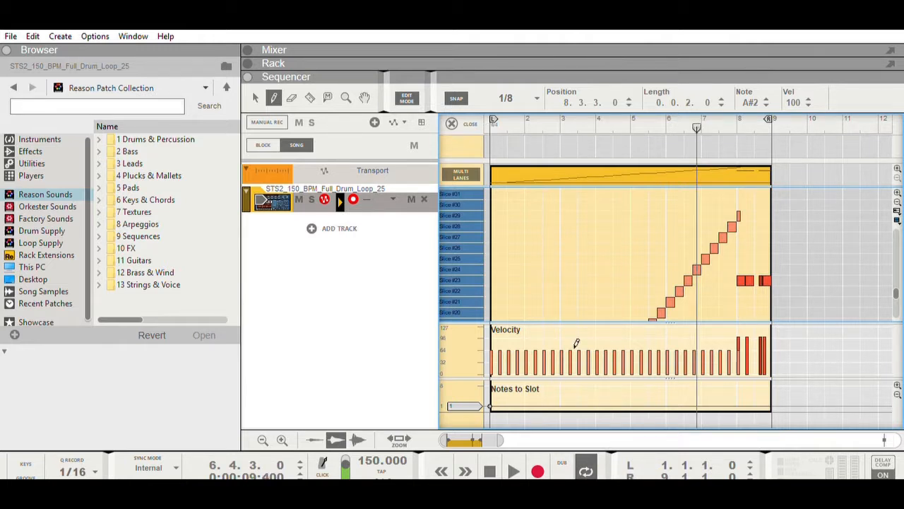
click(515, 462)
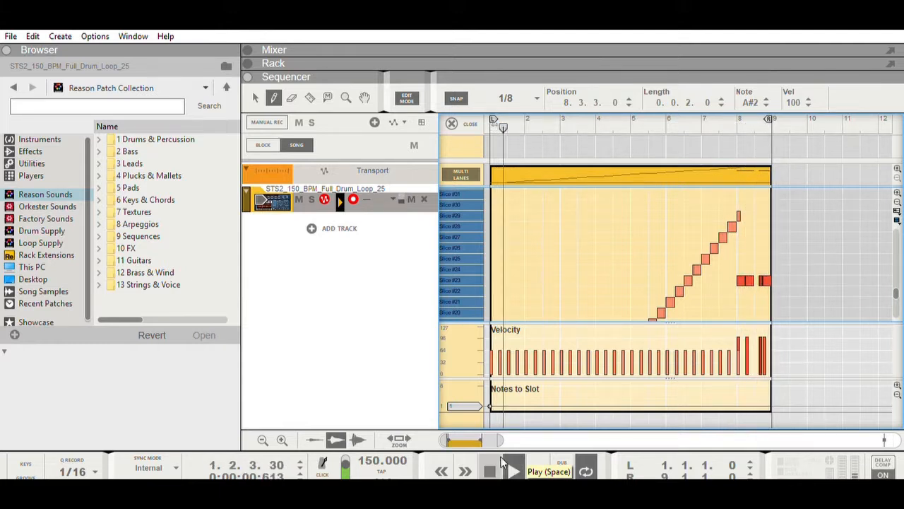
click(498, 465)
click(498, 465)
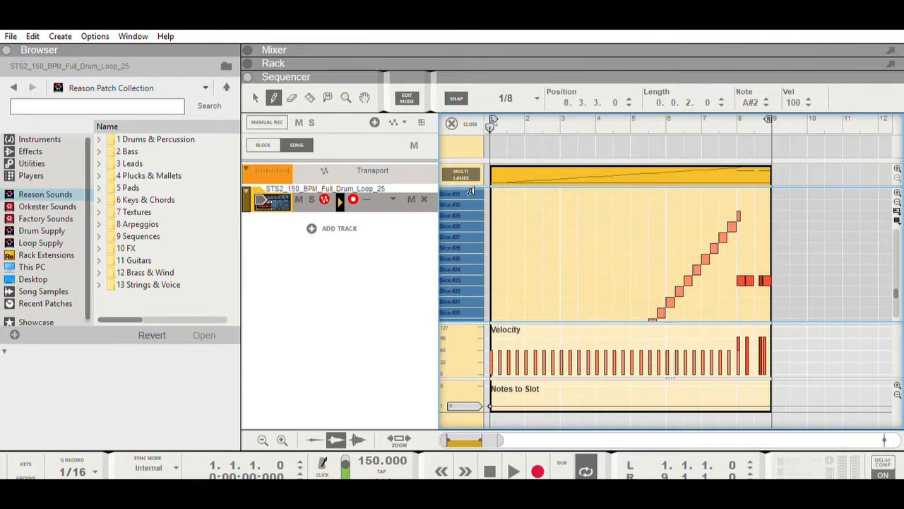
Audition the slices around Slice #25 and draw 1/8 notes of Slice #25 in bar 8 alongside the Slice #23 notes
mouse_move(474, 233)
mouse_down()
mouse_move(476, 282)
mouse_move(476, 250)
mouse_up()
double_click(476, 251)
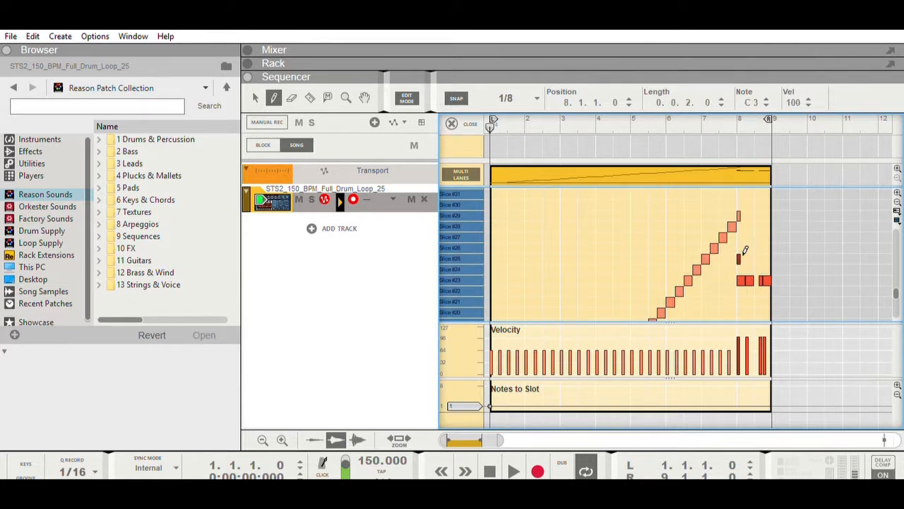
click(741, 258)
click(746, 259)
click(752, 258)
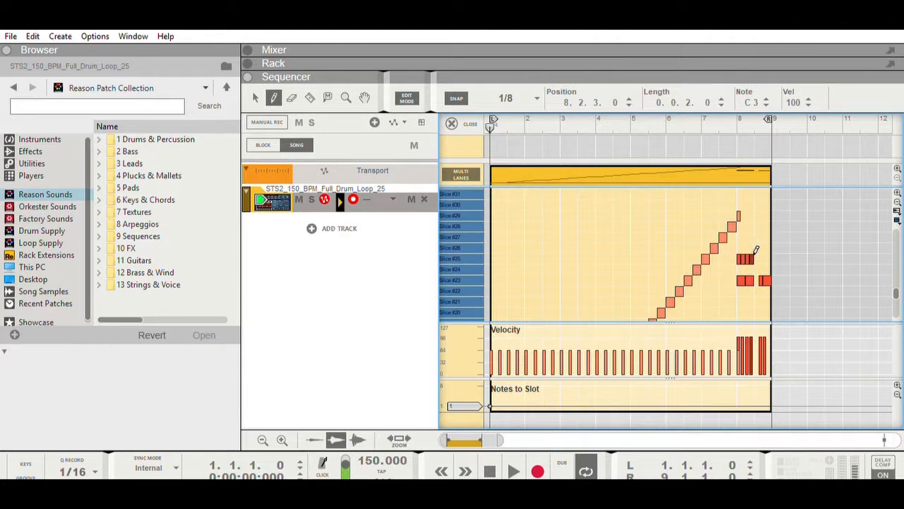
click(762, 258)
click(769, 259)
Play the loop from 5.3.1 through the layered fill into the repeat, stop, and return to the start
click(650, 121)
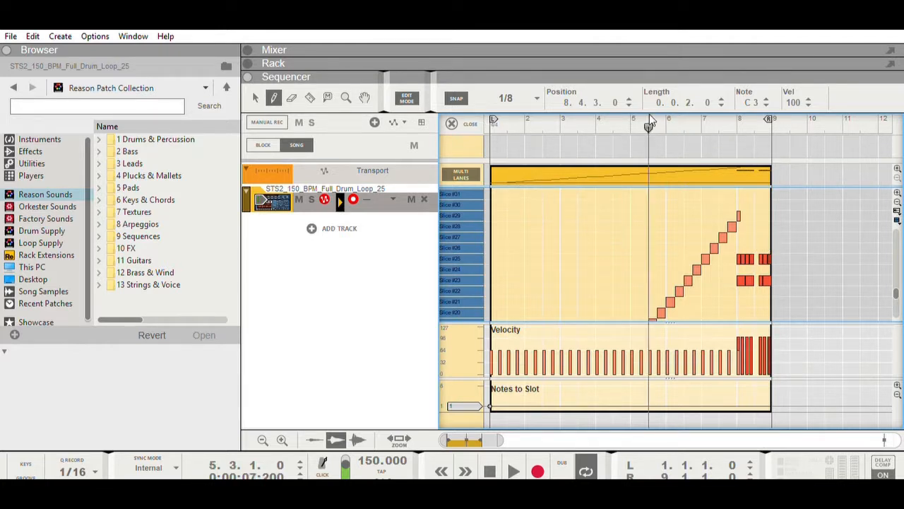
click(517, 462)
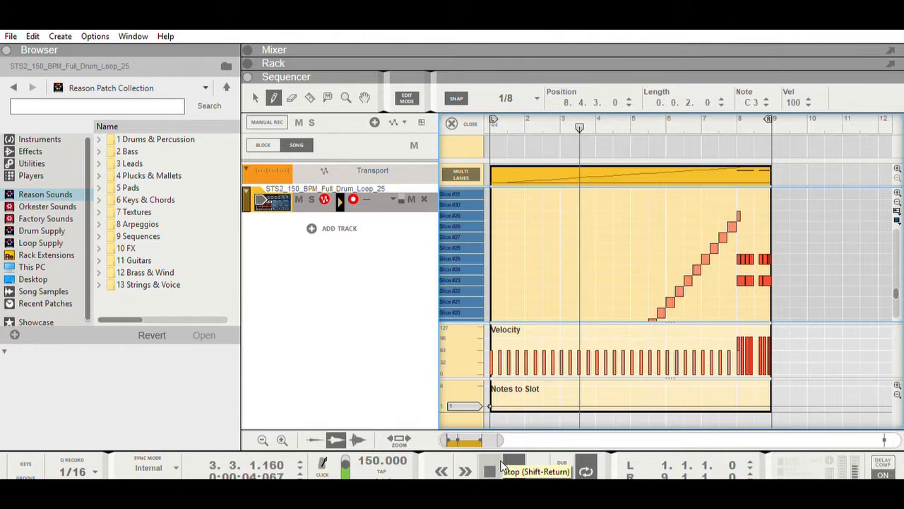
double_click(500, 466)
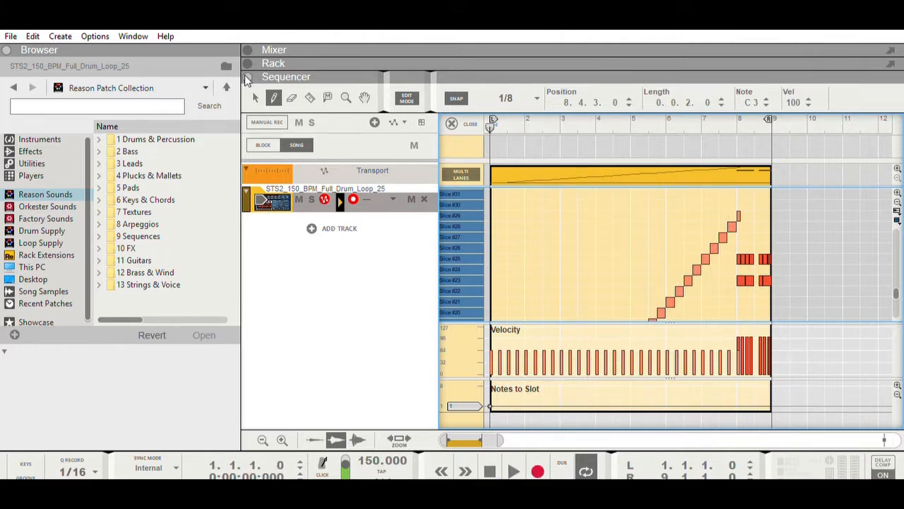
Delete all slice notes in the clip except the first Slice #1 note at the start of bar 1
drag(763, 195, 713, 288)
key(Delete)
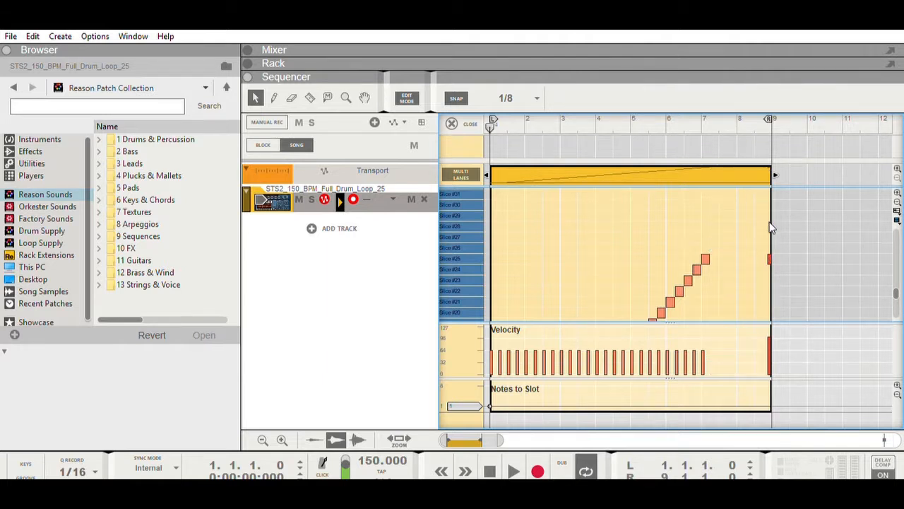
scroll(742, 233, down, 3)
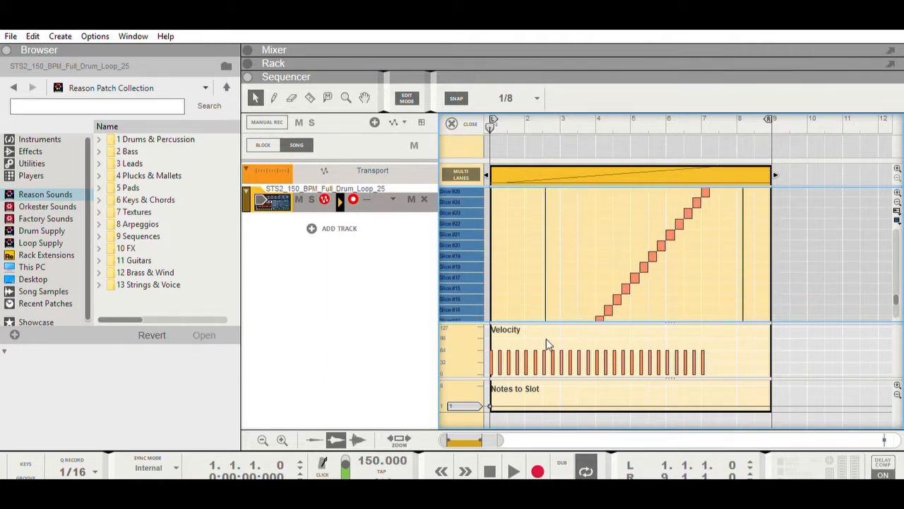
drag(546, 338, 489, 291)
key(Delete)
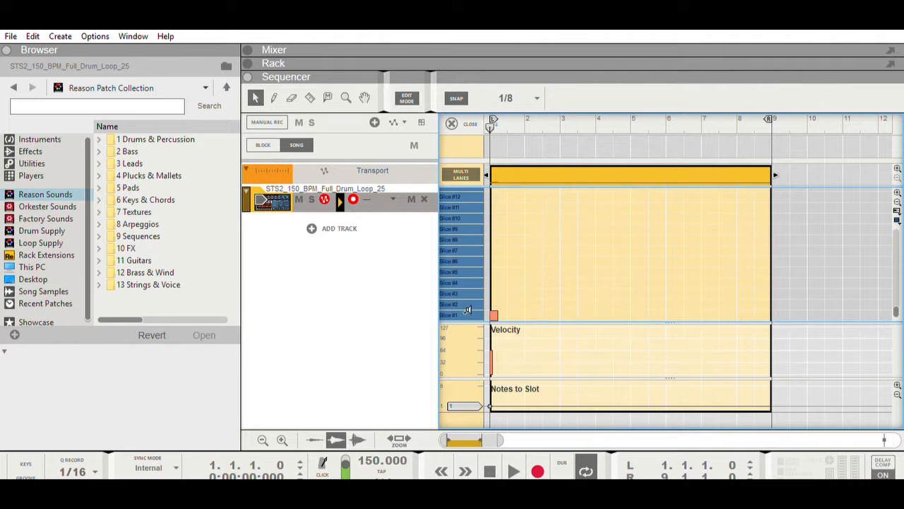
Audition Slice #1, set the snap value to 1/4, and draw a Slice #1 note at the start of each of bars 2 through 8
click(468, 310)
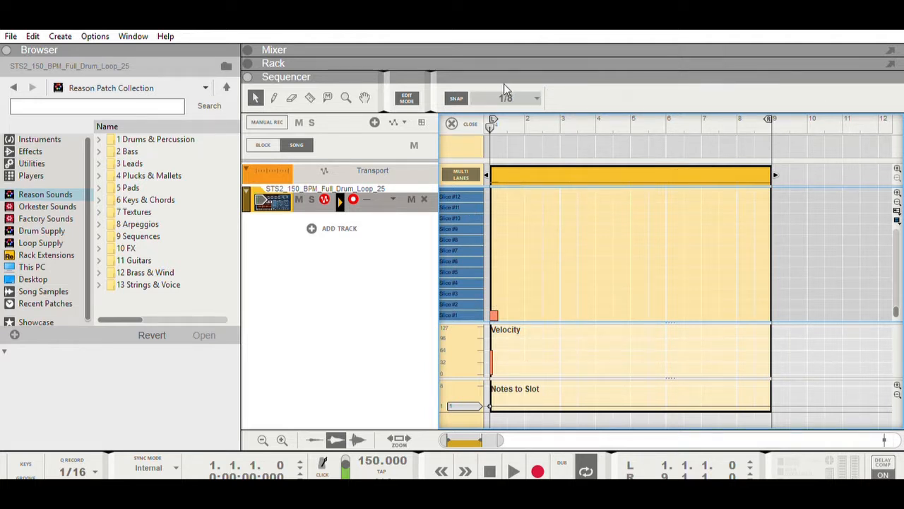
click(274, 97)
click(526, 315)
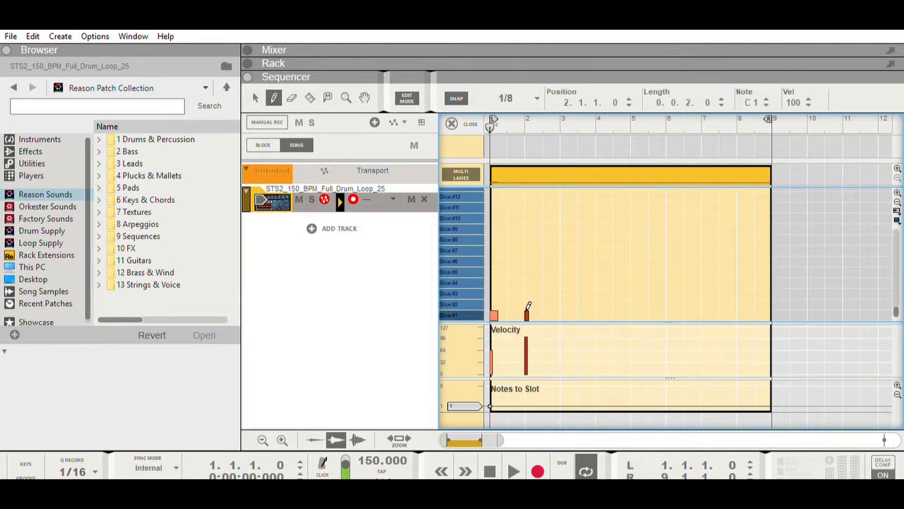
key(ctrl+z)
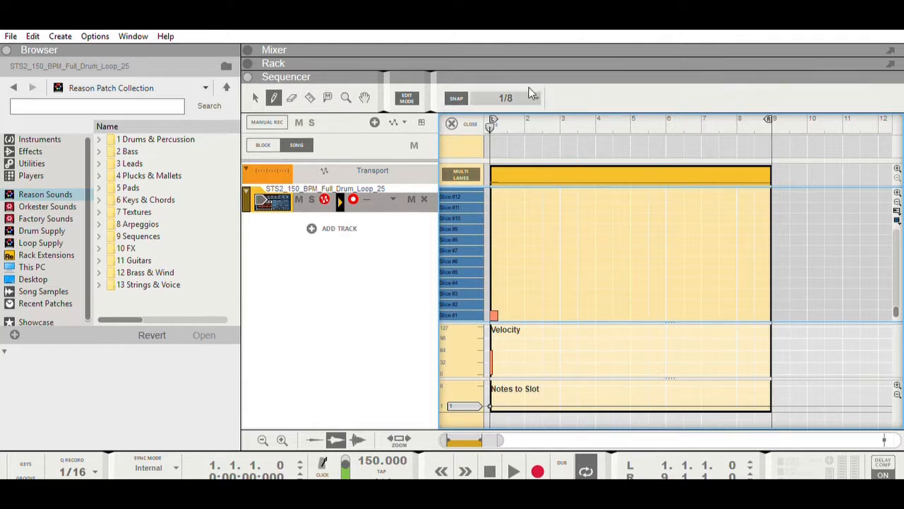
click(528, 90)
click(524, 121)
click(528, 315)
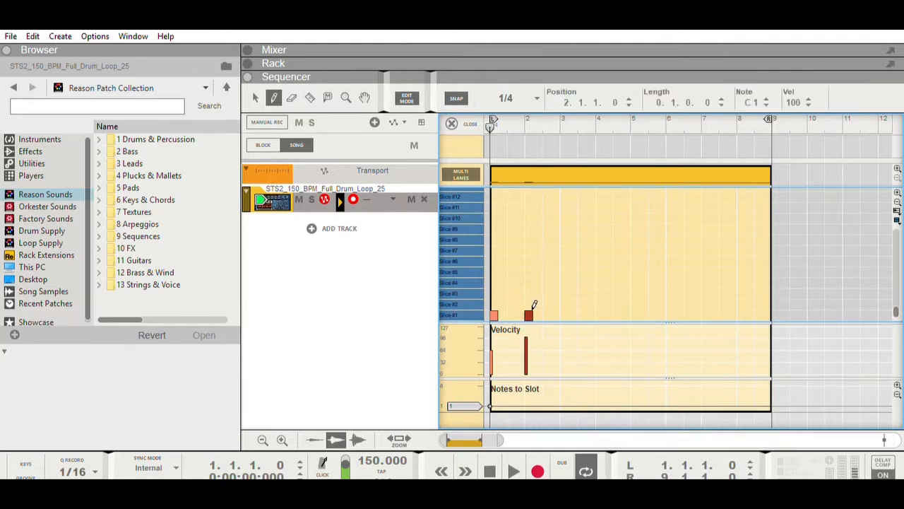
click(564, 314)
click(599, 314)
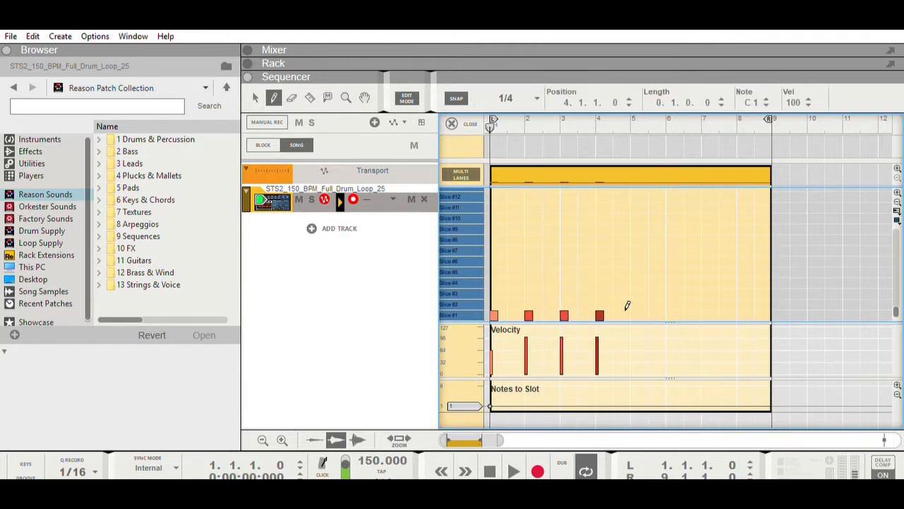
click(634, 314)
click(670, 314)
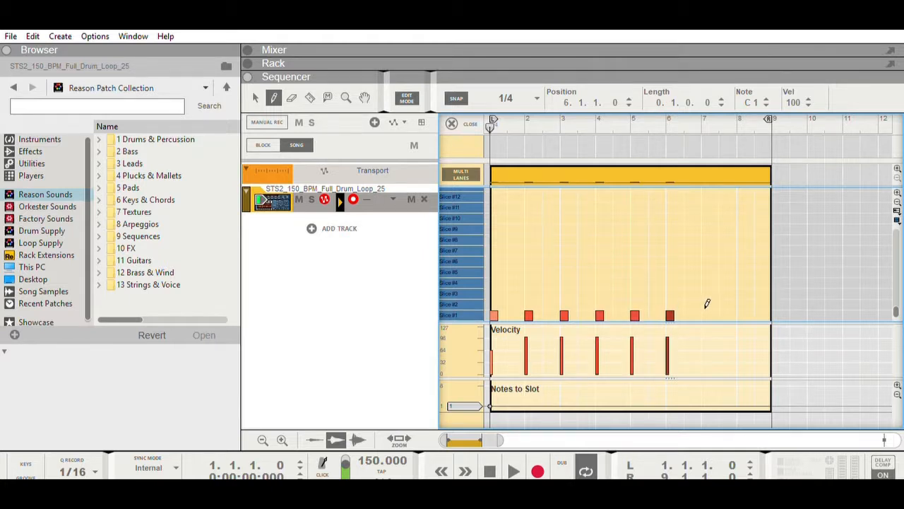
click(705, 314)
click(740, 314)
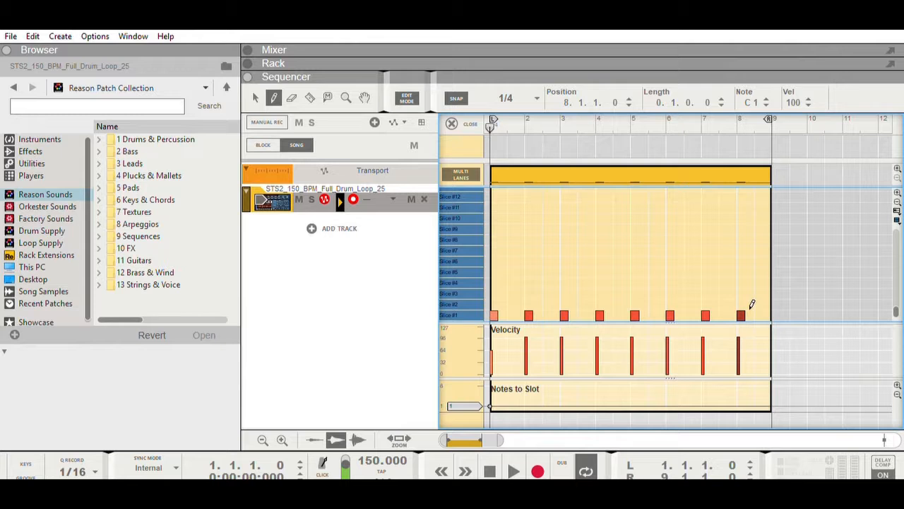
During loop playback, add 1/4 Slice #1 notes at 5.3.1, 6.3.1, and on beats 2, 3 and 4 of bar 7
click(513, 472)
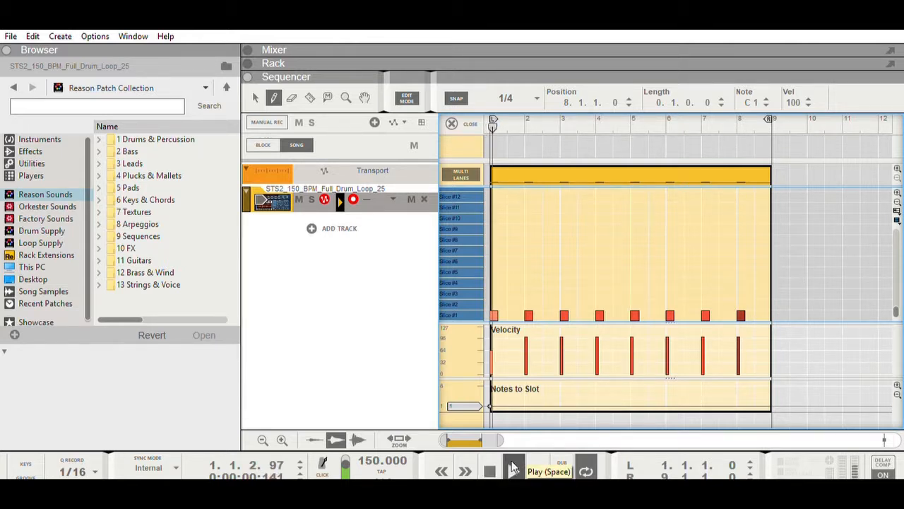
click(511, 312)
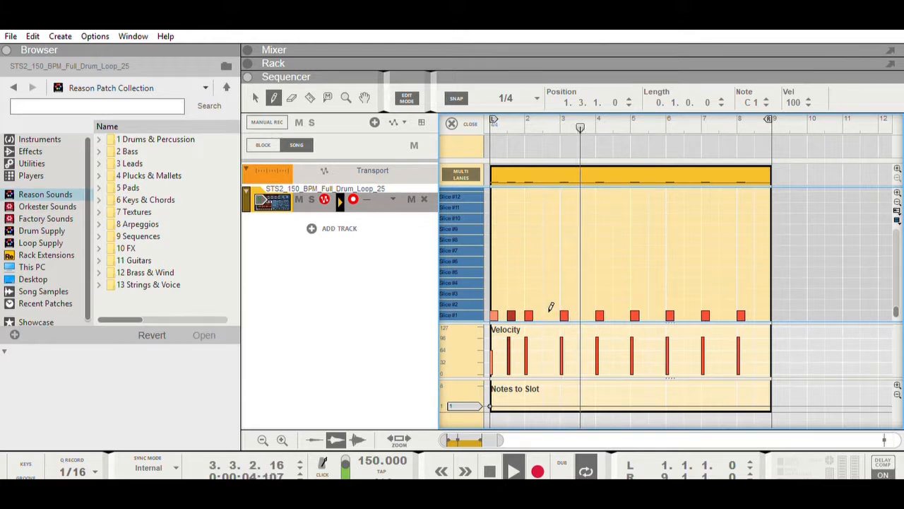
key(Delete)
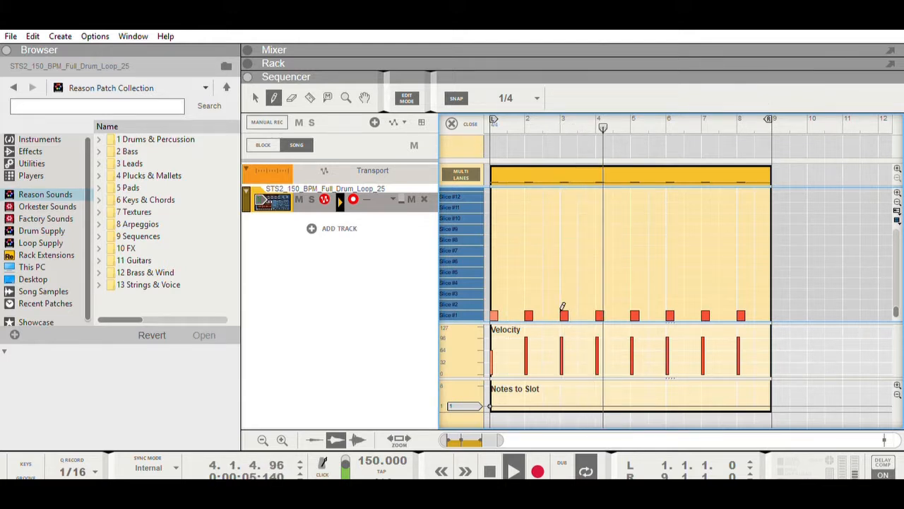
click(652, 313)
click(688, 314)
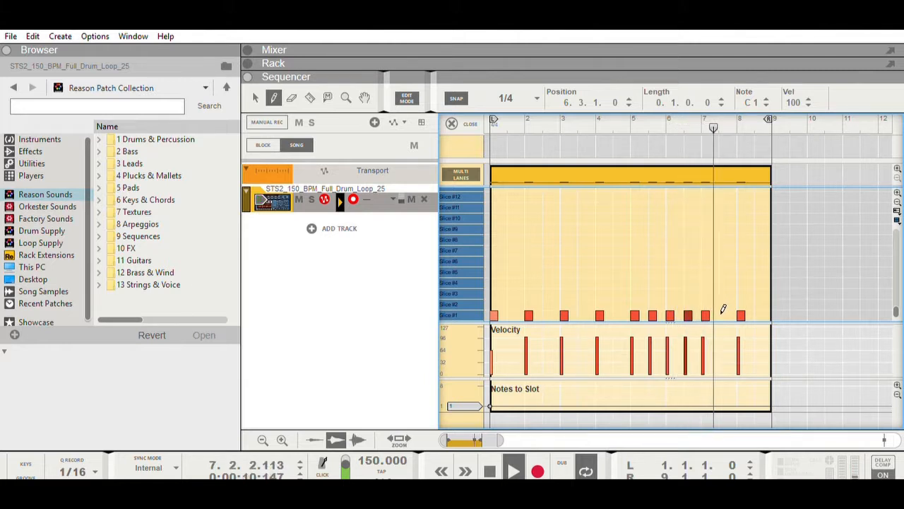
click(713, 314)
click(723, 314)
click(731, 314)
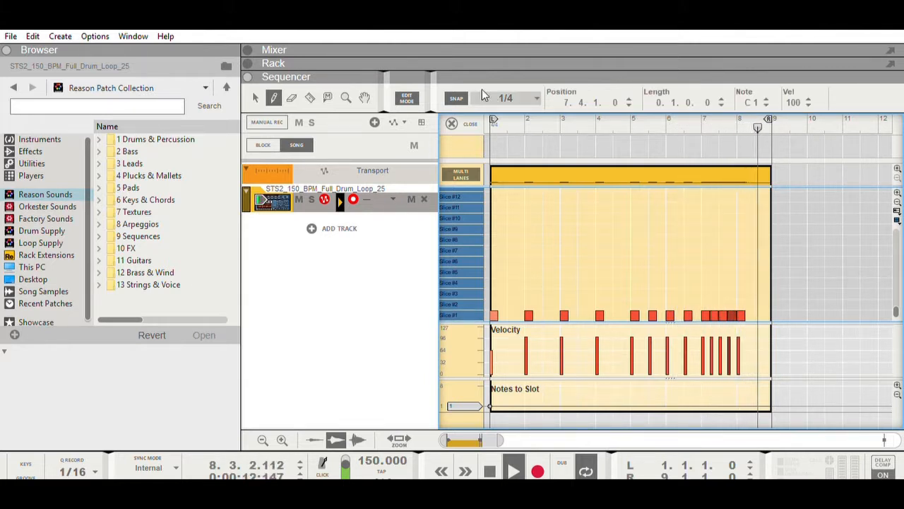
Set the snap value to 1/8, draw consecutive Slice #1 notes from 8.2.1 through 8.4.3, and stop playback
click(514, 92)
click(512, 171)
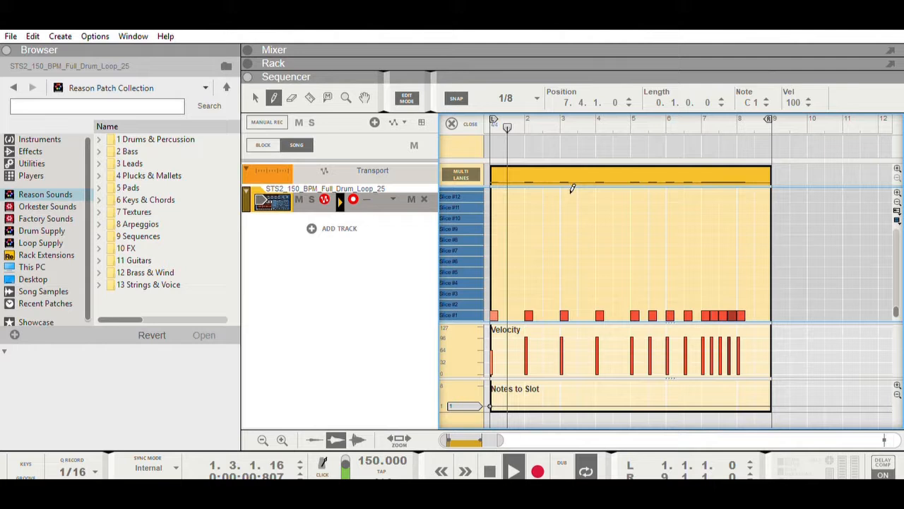
click(748, 315)
click(752, 315)
click(756, 316)
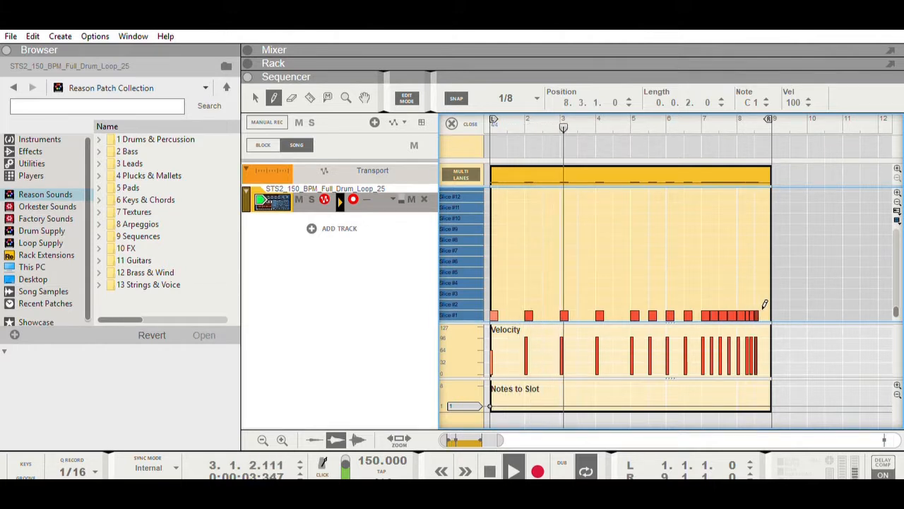
click(760, 315)
click(763, 314)
click(768, 314)
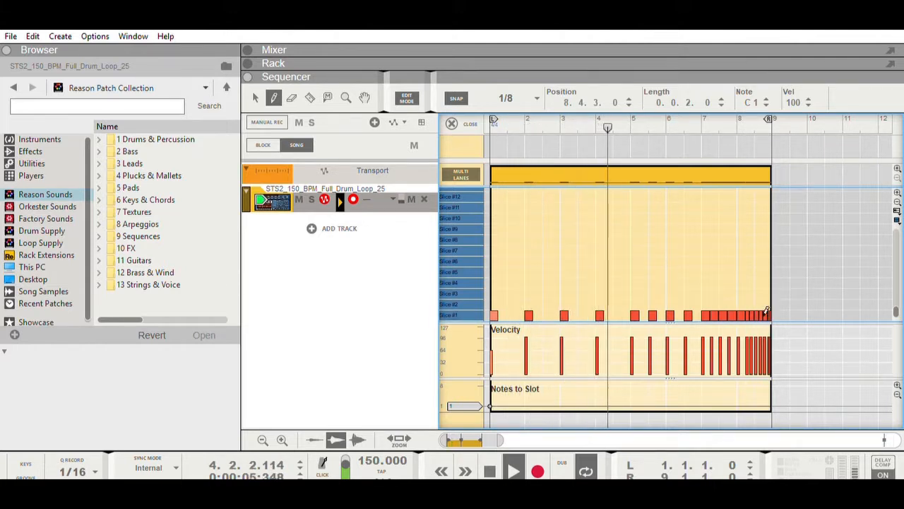
click(497, 467)
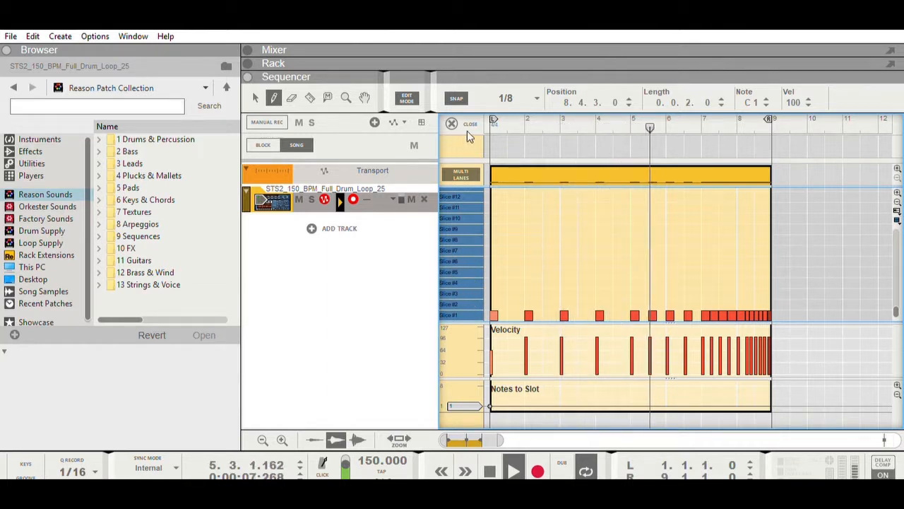
click(518, 96)
click(510, 148)
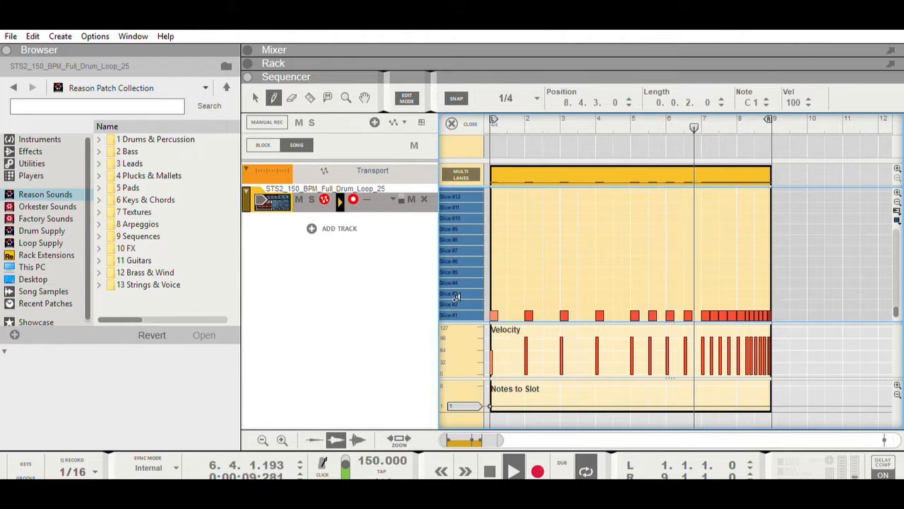
click(502, 304)
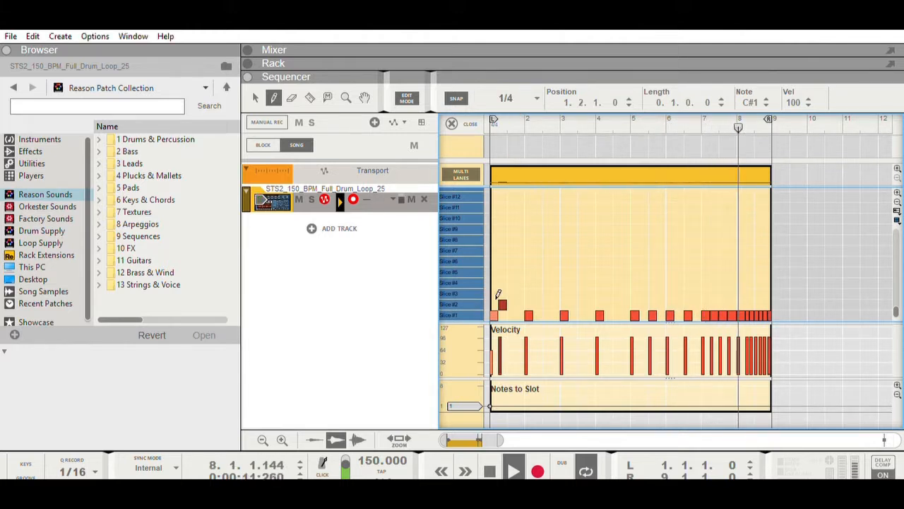
key(ctrl+z)
Set the snap value to 1/2, fill bars 1 through 8 with consecutive Slice #2 notes, and return playback to the start
click(520, 97)
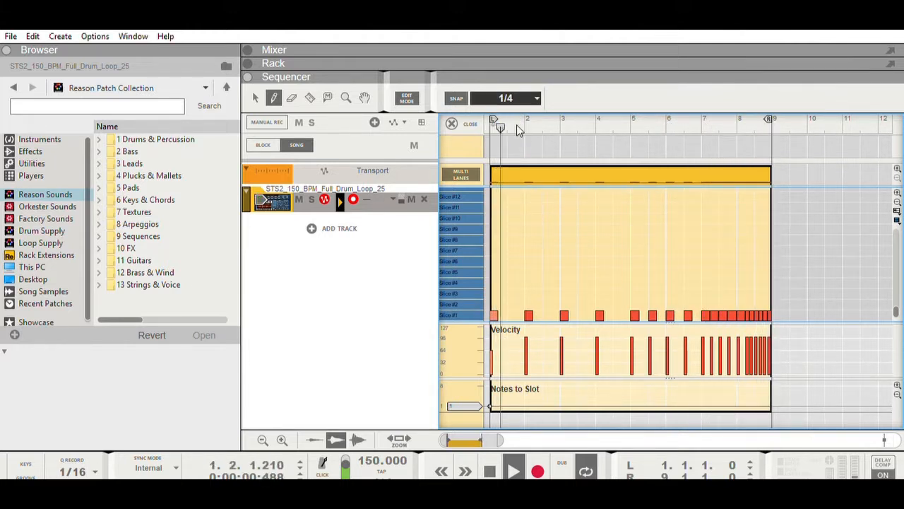
click(518, 132)
drag(499, 304, 764, 295)
key(ctrl+z)
key(ctrl+z)
click(606, 302)
double_click(484, 461)
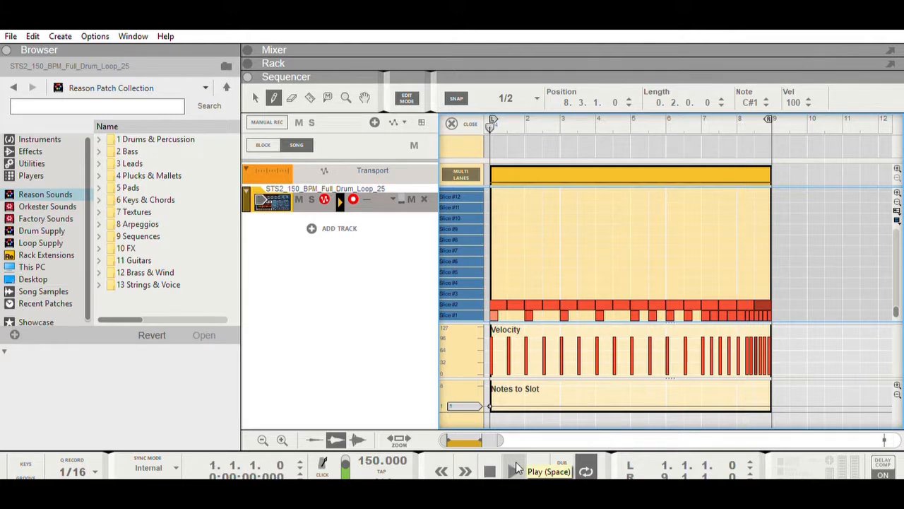
Start playback and, with the snap value at 1/8, shorten the four Slice #2 notes in bars 7 and 8 to 1/4 length
click(515, 463)
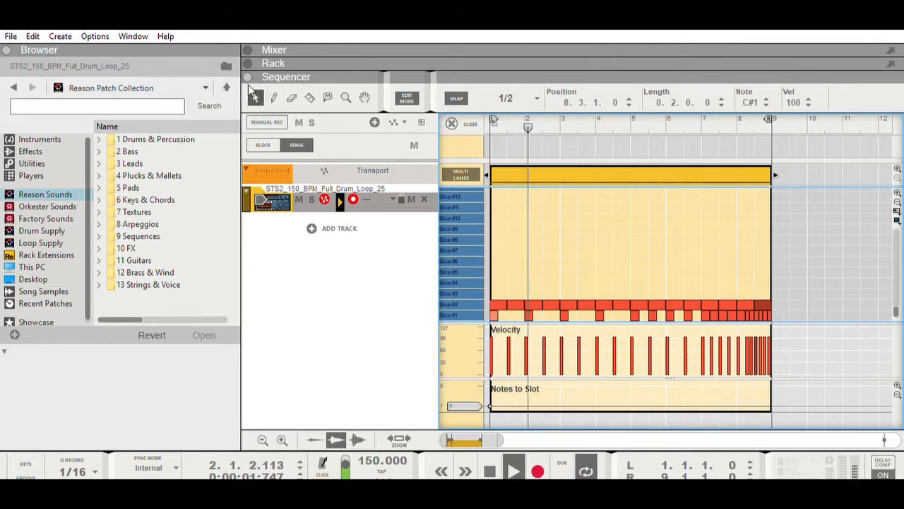
drag(760, 278, 709, 295)
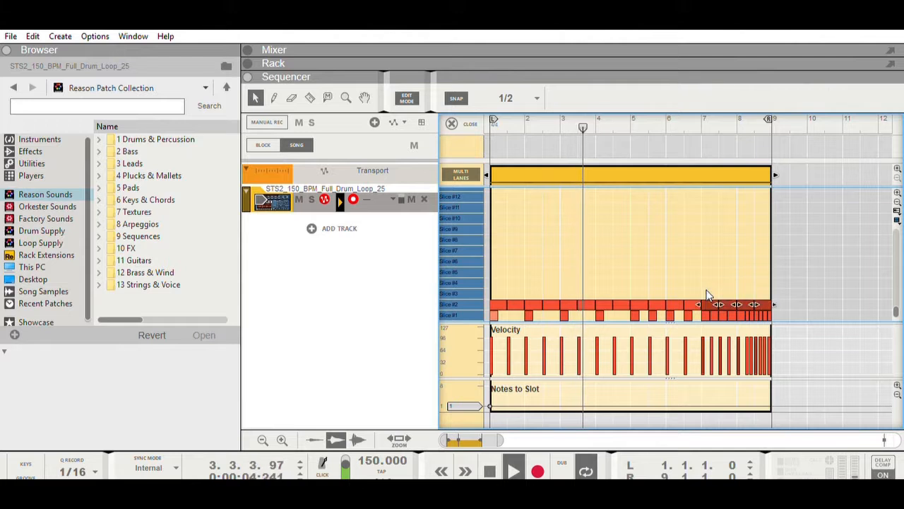
click(519, 157)
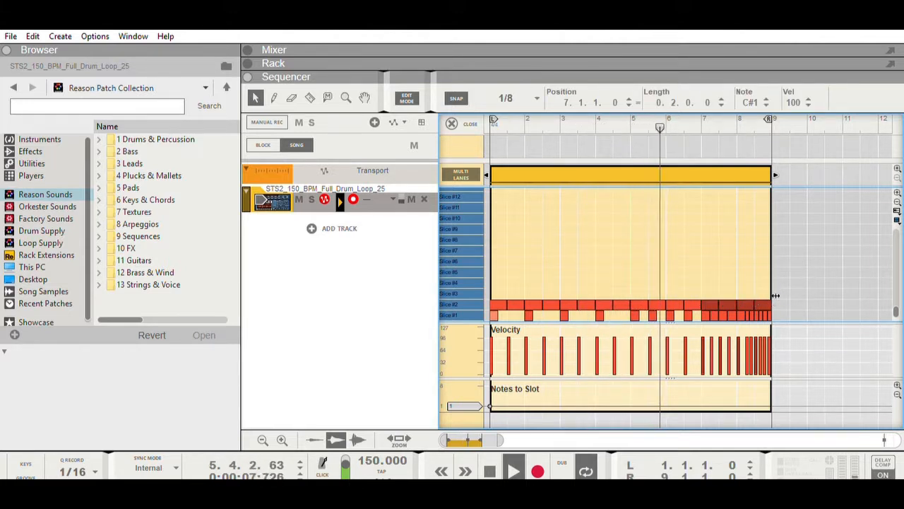
drag(775, 295, 770, 295)
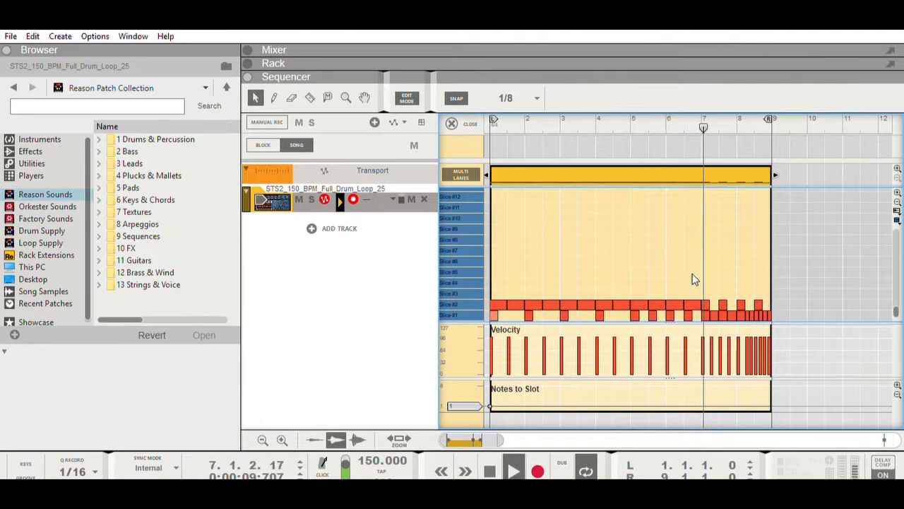
Set the snap value to 1/4 and shorten the four Slice #2 notes in bars 5 and 6 to 1/4 length
drag(692, 279, 639, 308)
click(520, 100)
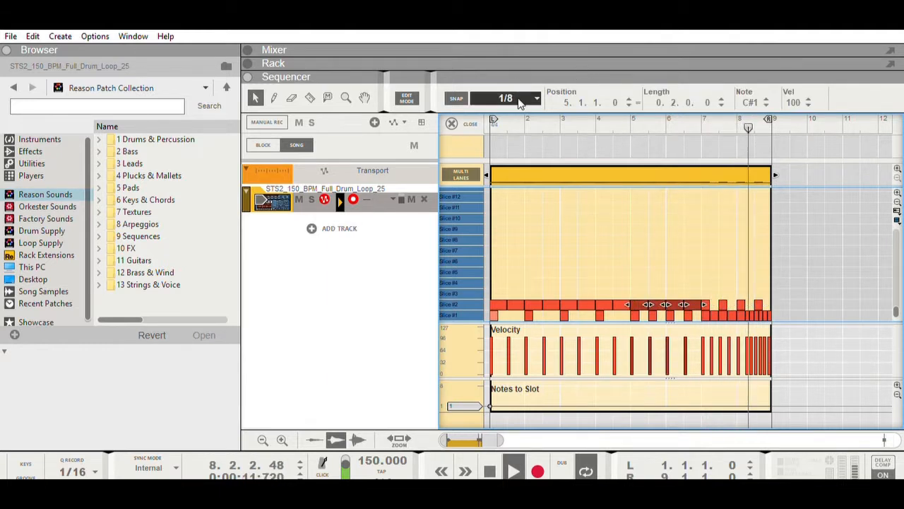
click(523, 145)
drag(711, 295, 703, 295)
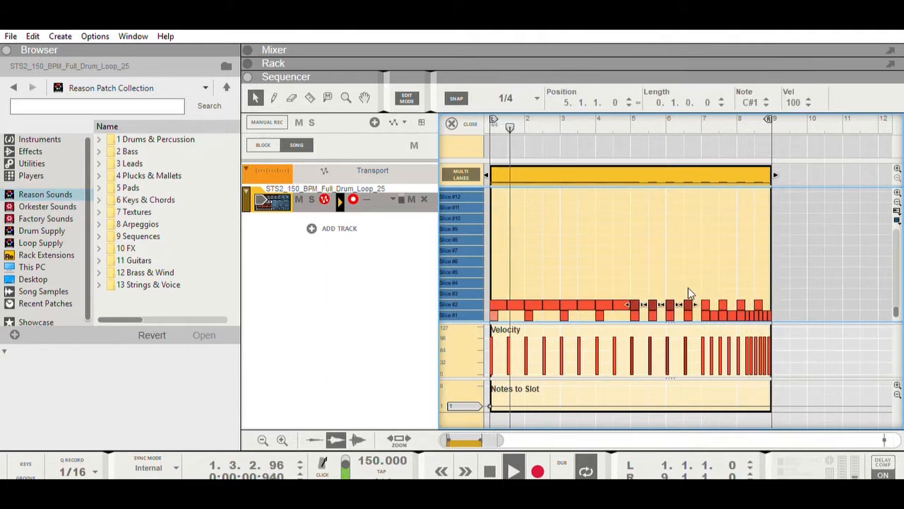
Draw 1/4 Slice #2 notes on beats 2 and 4 of bars 5 and 6
click(274, 96)
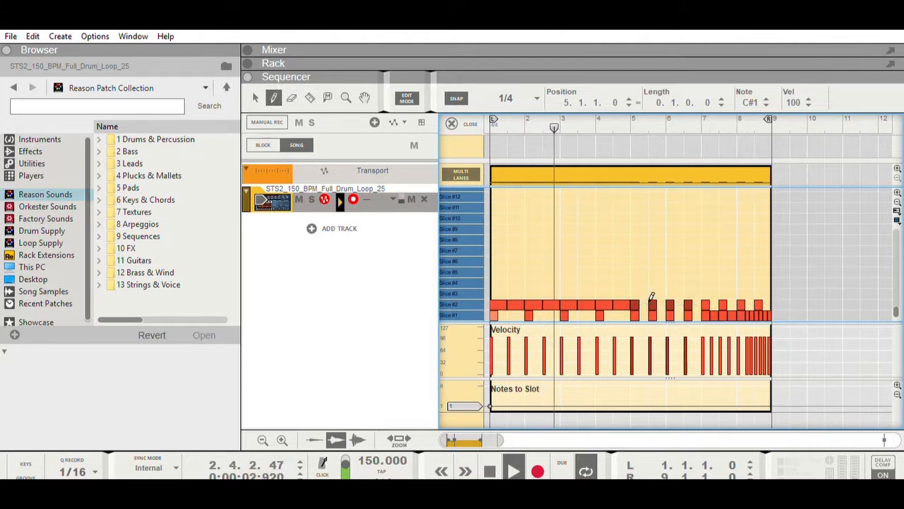
click(644, 303)
click(662, 302)
click(679, 303)
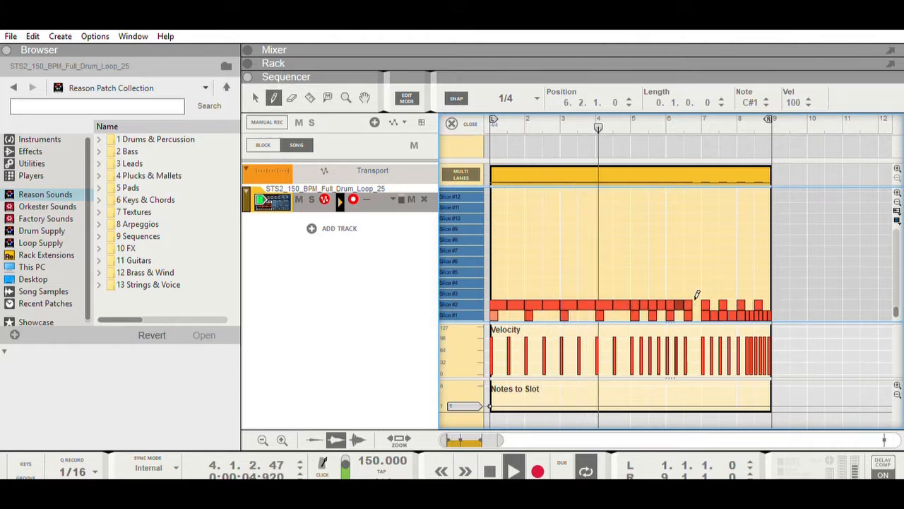
click(696, 301)
Draw pairs of 1/8 Slice #2 notes on beats 2 and 4 of bar 7 and beat 2 of bar 8, and stop playback
click(538, 96)
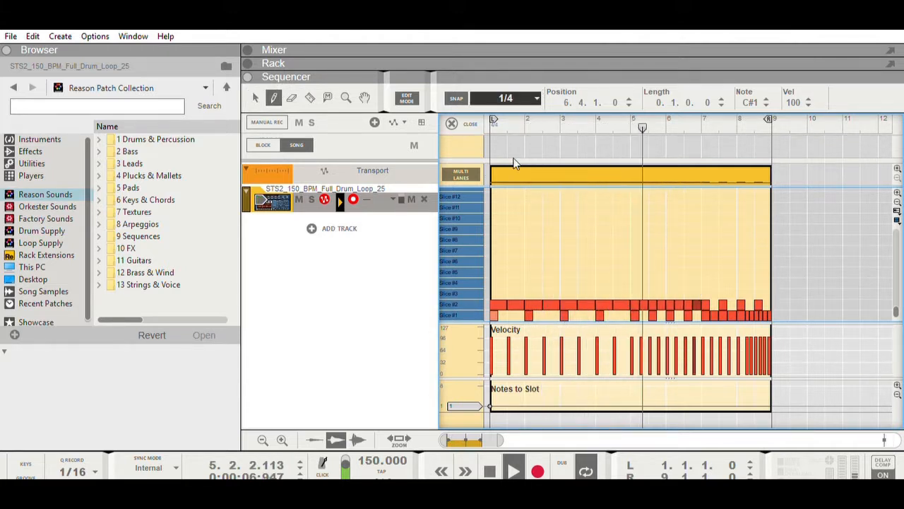
click(515, 162)
click(713, 301)
click(716, 301)
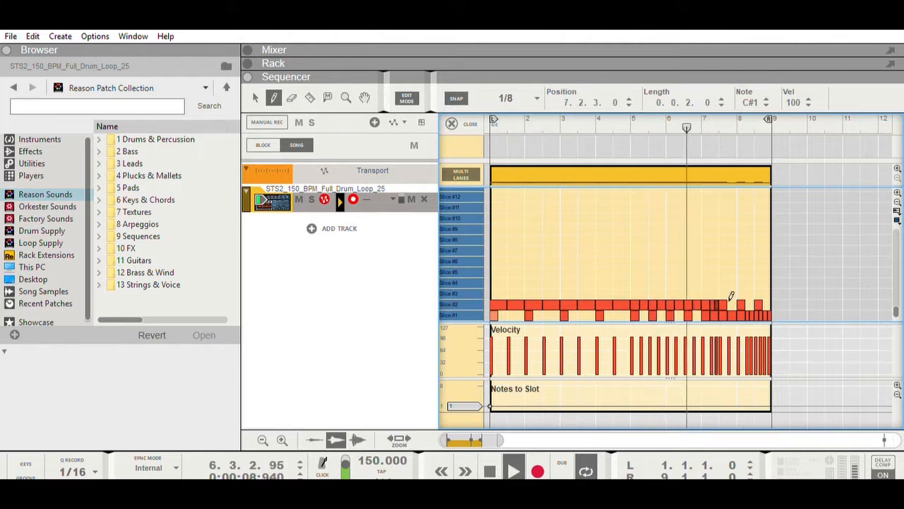
click(729, 302)
click(734, 301)
click(756, 300)
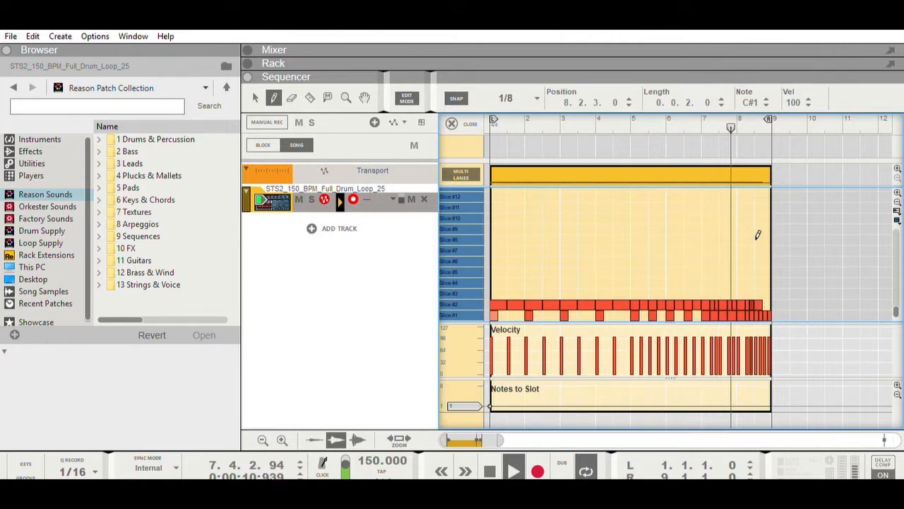
click(490, 467)
click(490, 466)
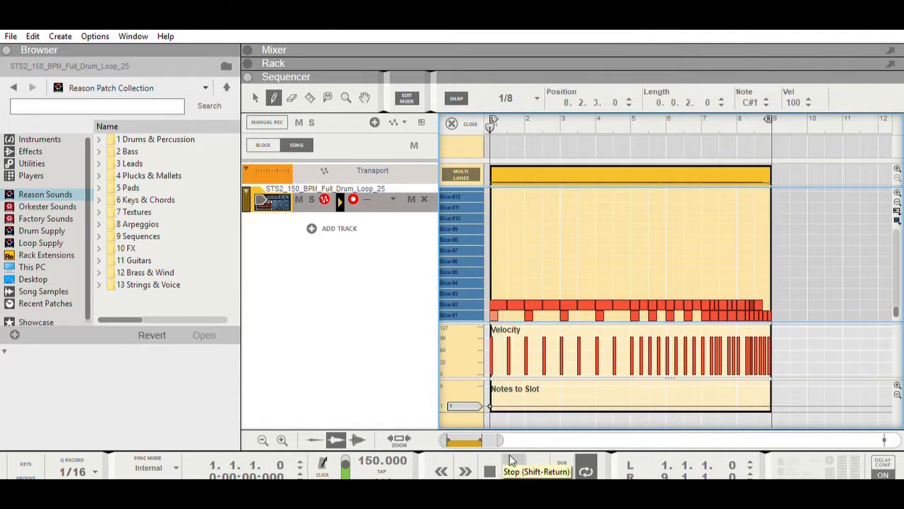
Delete the Slice #1 notes on beat 4 of bar 8 and start playback
click(769, 306)
key(Delete)
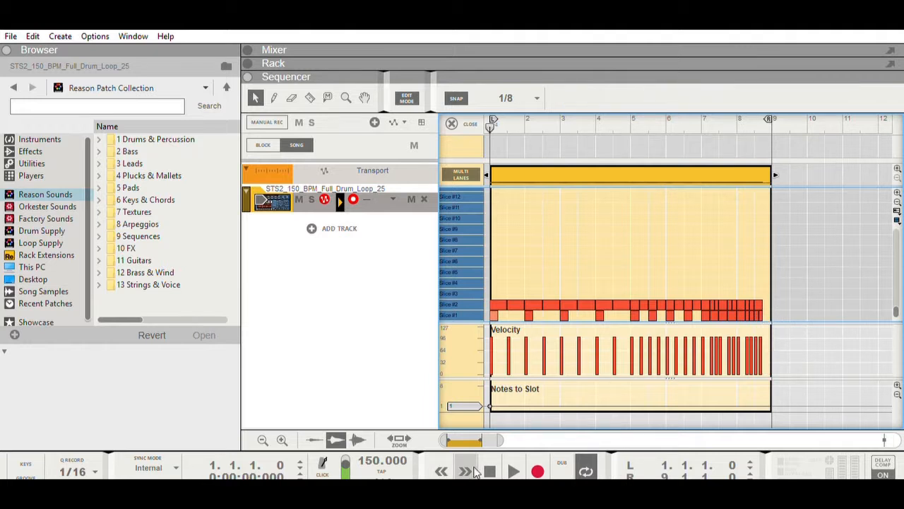
click(518, 460)
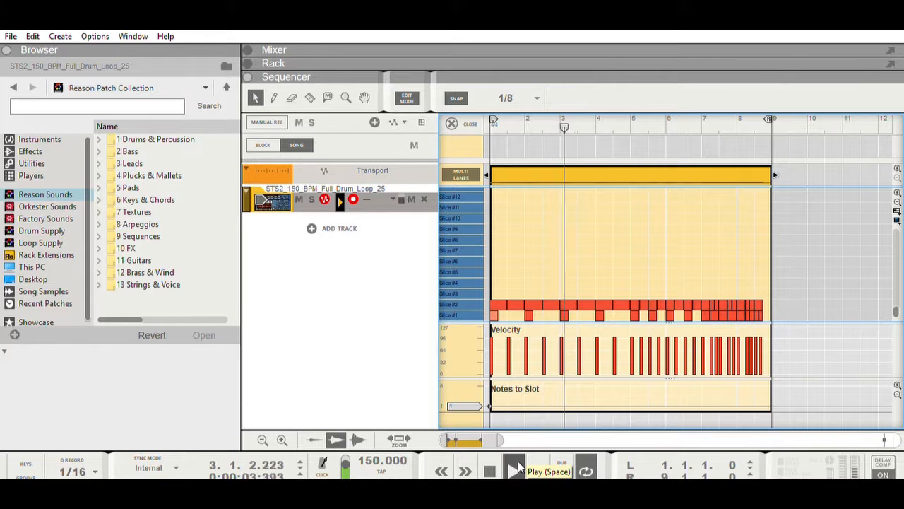
Raise the drum loop channel's fader slightly in the Mixer and return to the Sequencer
click(273, 49)
drag(730, 293, 731, 285)
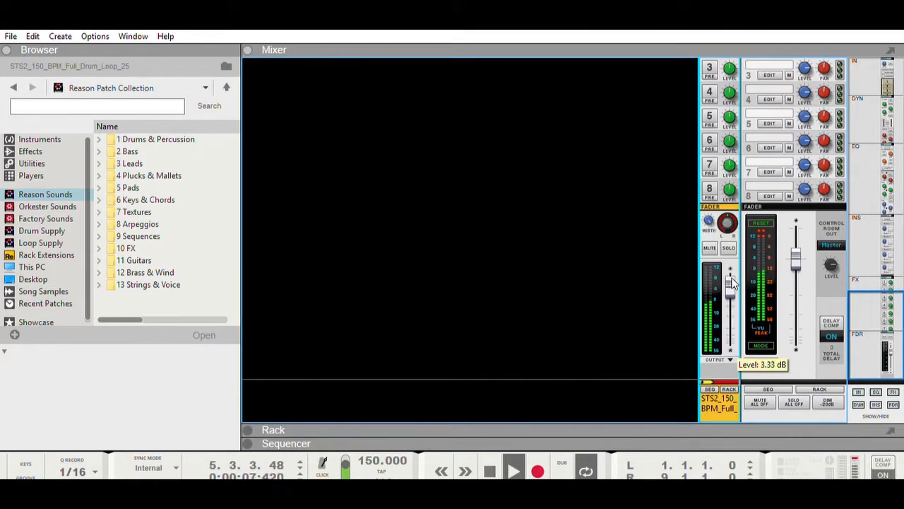
click(273, 442)
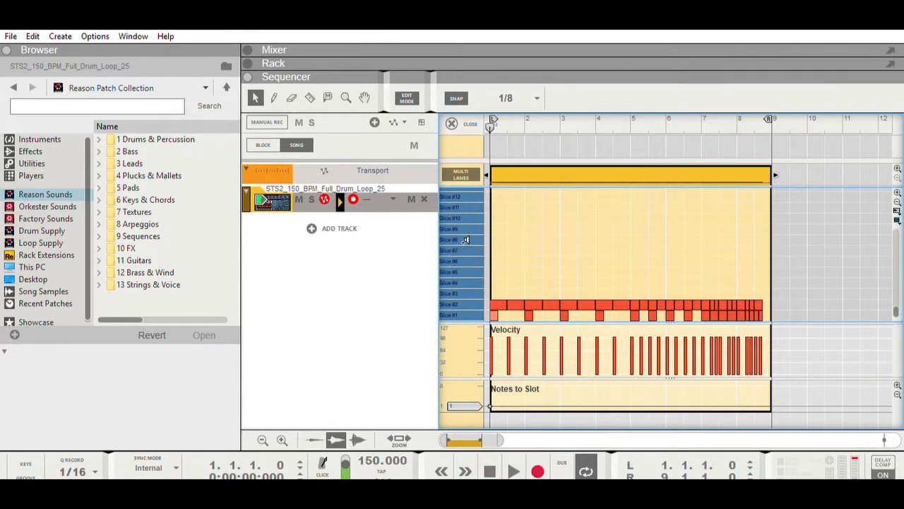
During playback, draw 1/4 Slice #6 notes at 2.1.1 and 4.1.1, and return playback to the start
click(507, 472)
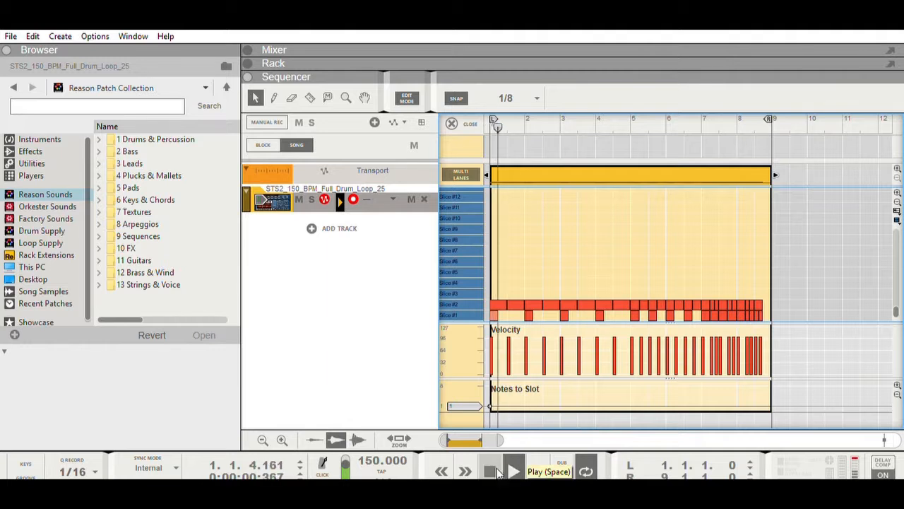
click(520, 95)
click(521, 141)
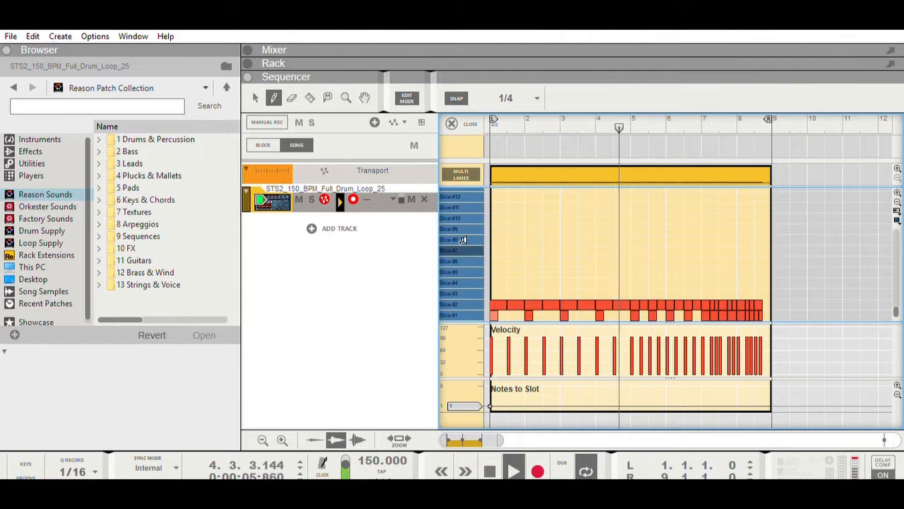
click(529, 261)
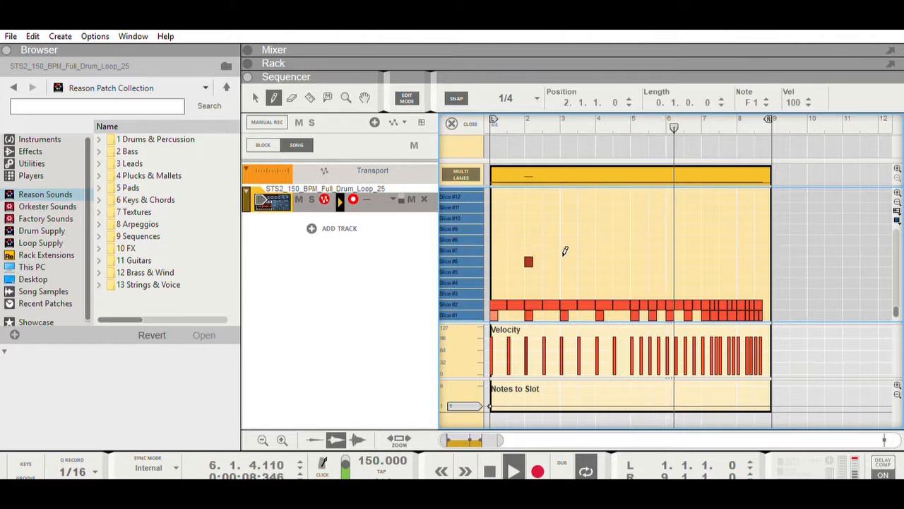
click(599, 261)
double_click(497, 459)
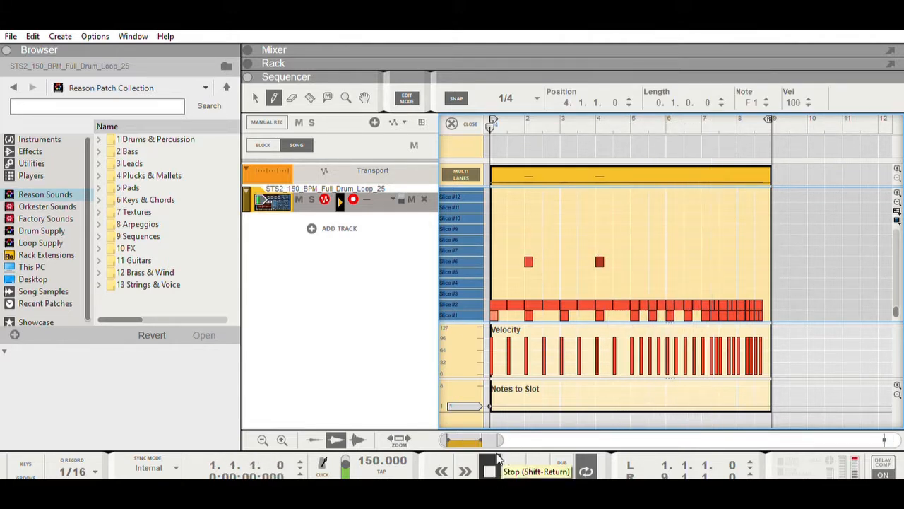
Move the two Slice #6 notes up to Slice #7 during playback and restart playback from the beginning
click(514, 471)
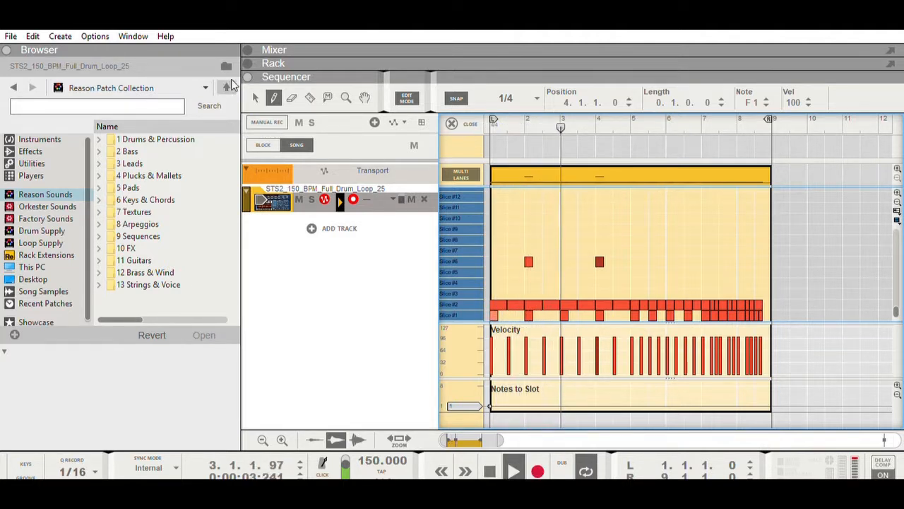
click(255, 97)
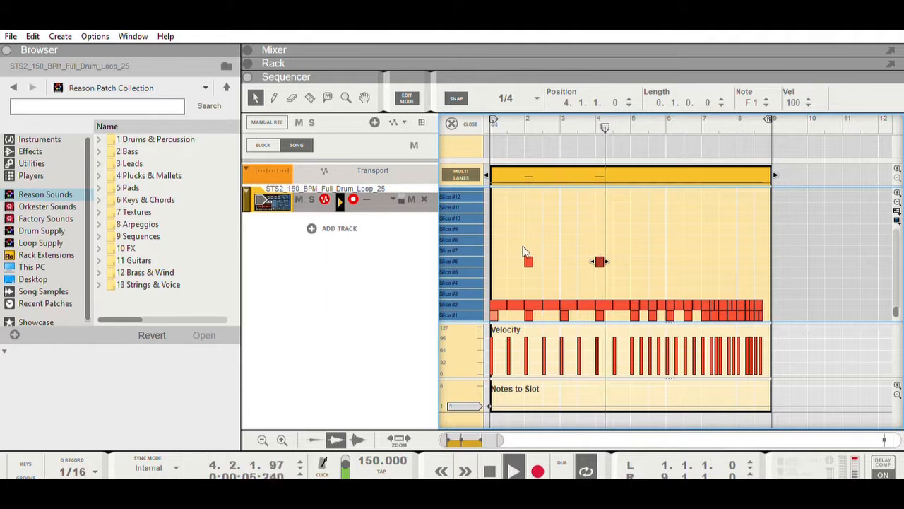
drag(528, 260, 528, 249)
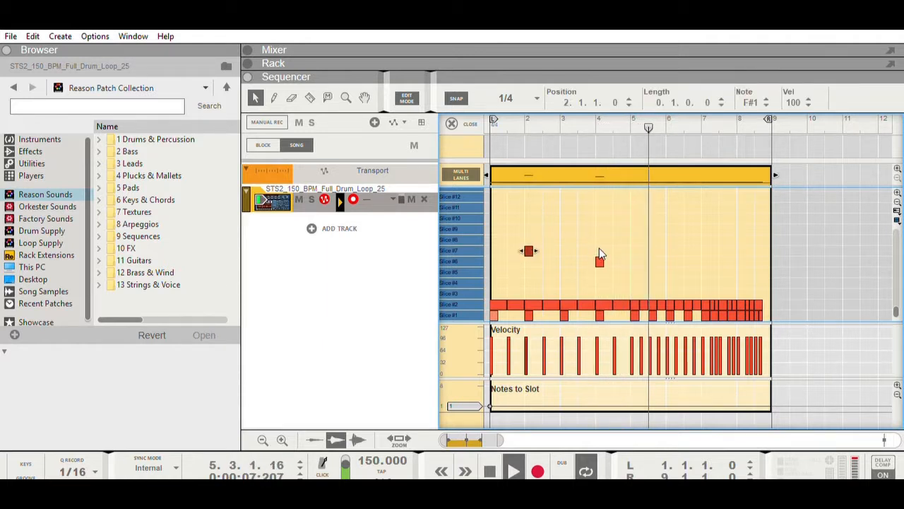
drag(599, 260, 599, 250)
click(465, 471)
double_click(489, 472)
click(514, 471)
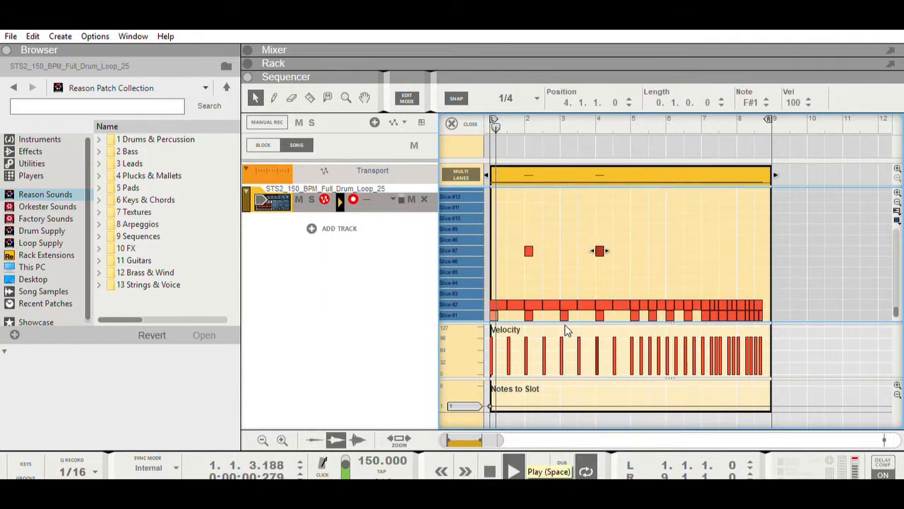
Draw 1/4 Slice #7 notes at 5.3.1, 6.3.1 and on all four beats of bar 7
click(274, 96)
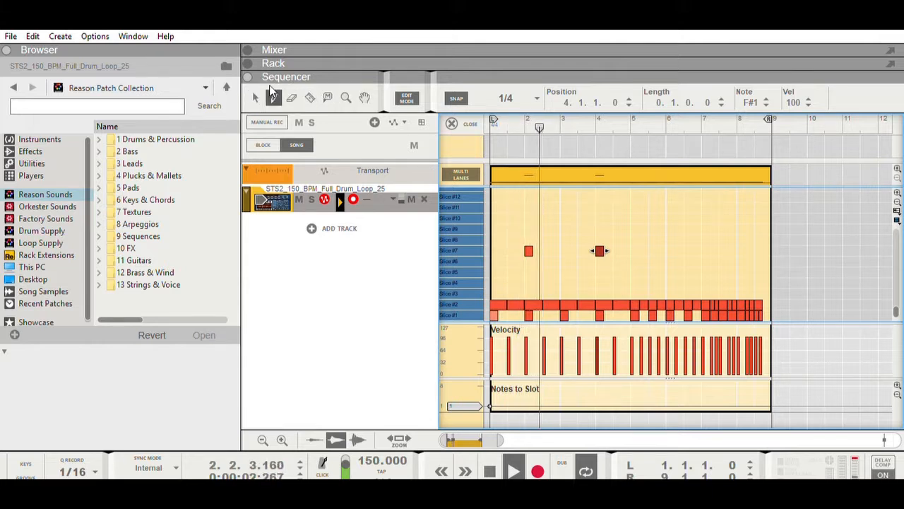
click(652, 248)
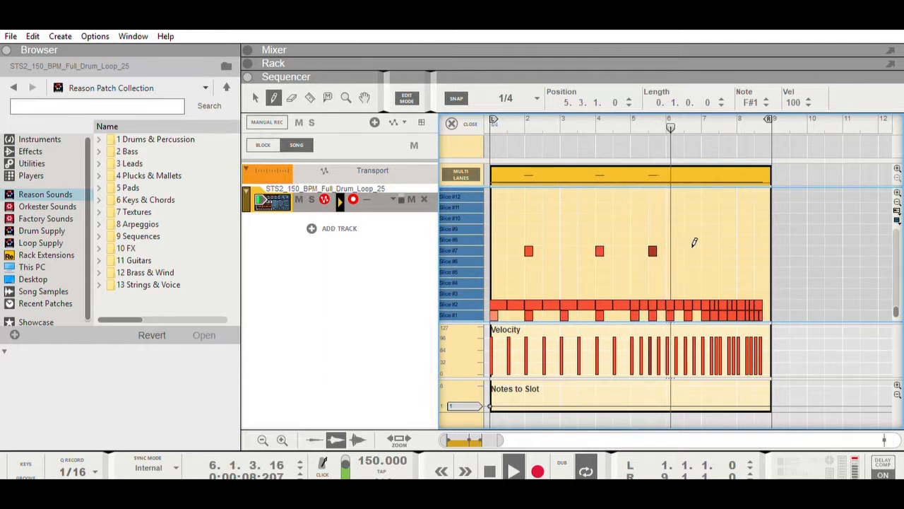
click(691, 248)
click(710, 247)
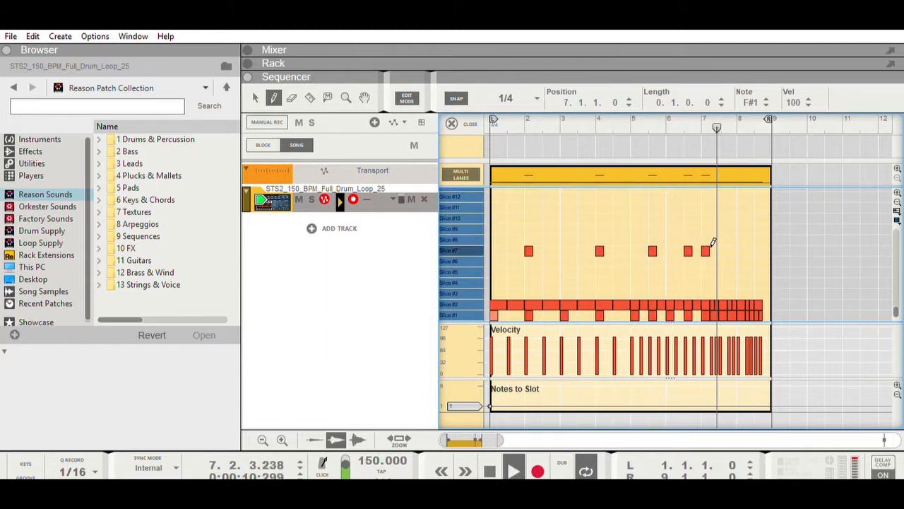
click(714, 249)
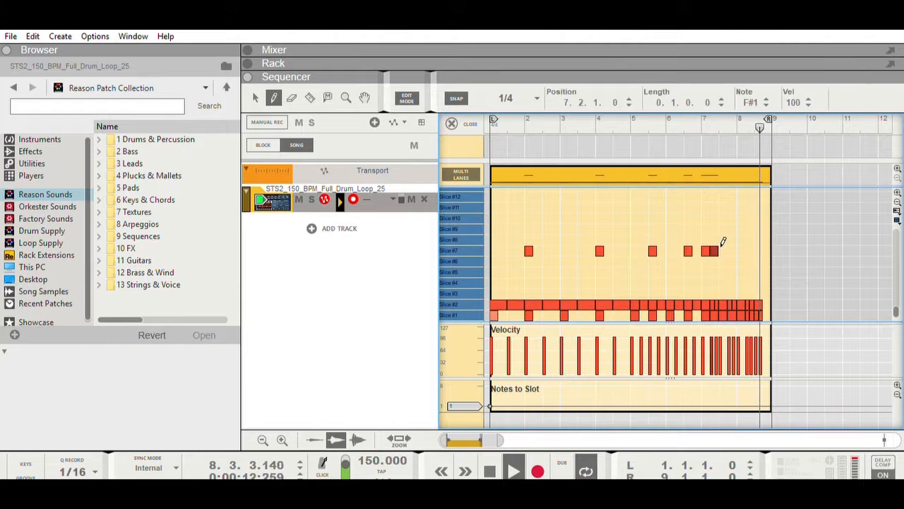
click(723, 249)
click(731, 249)
Set the snap value to 1/8, draw consecutive Slice #7 notes from 8.1.1 through 8.2.3, and return playback to the start
click(510, 101)
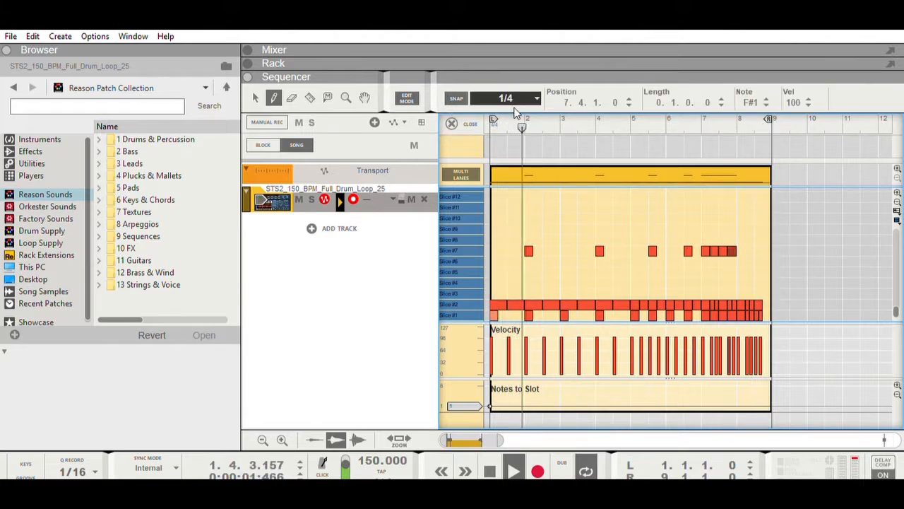
click(543, 160)
click(739, 246)
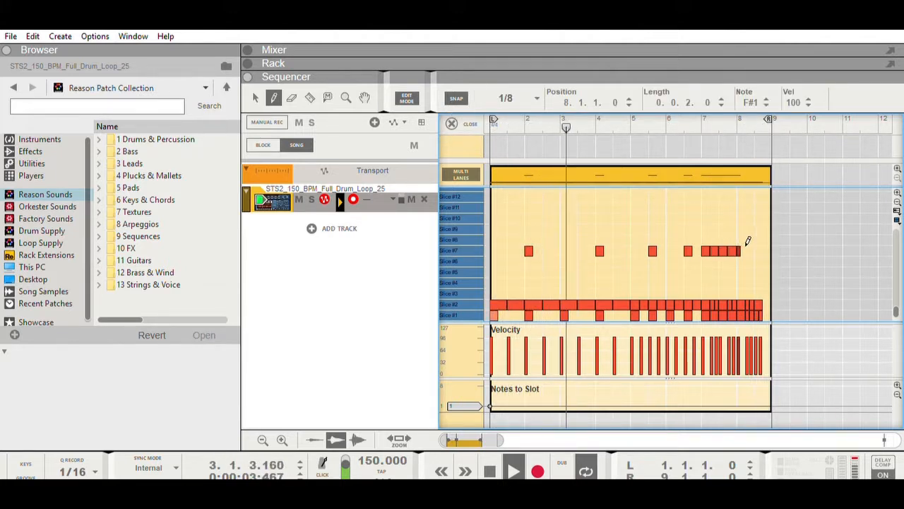
click(747, 246)
click(744, 246)
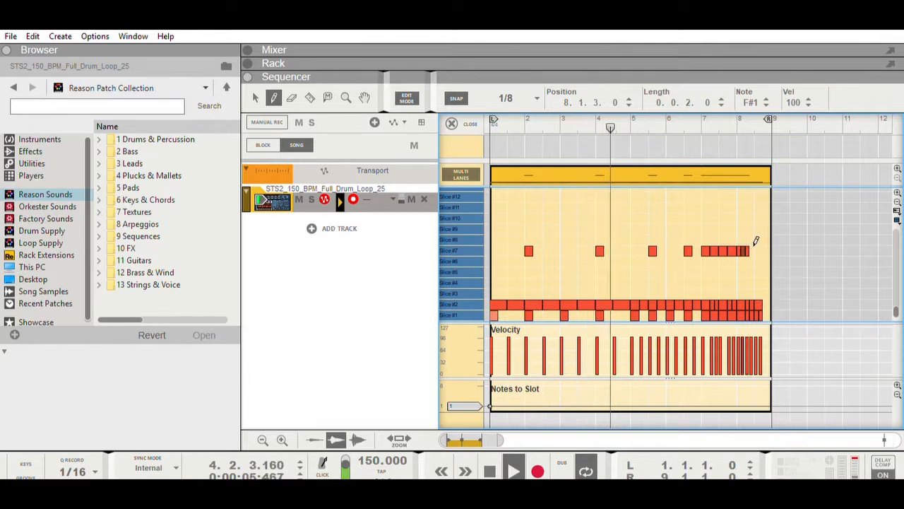
click(751, 249)
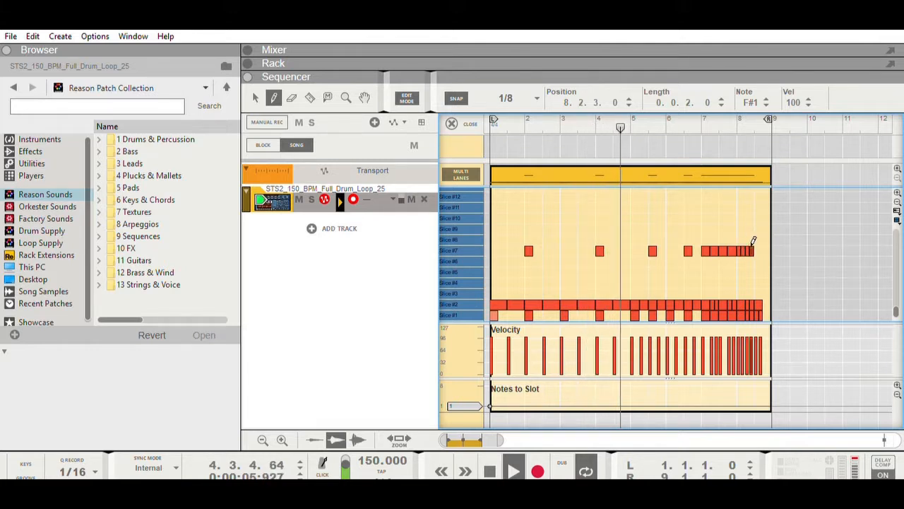
double_click(491, 472)
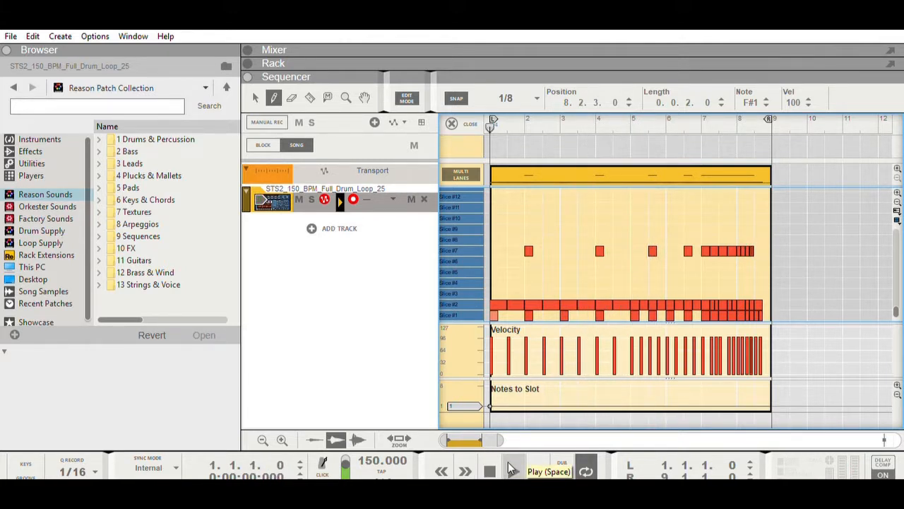
Play the pattern through from the start and delete the Slice #1 and Slice #2 notes on beat 3 of bar 8
click(508, 463)
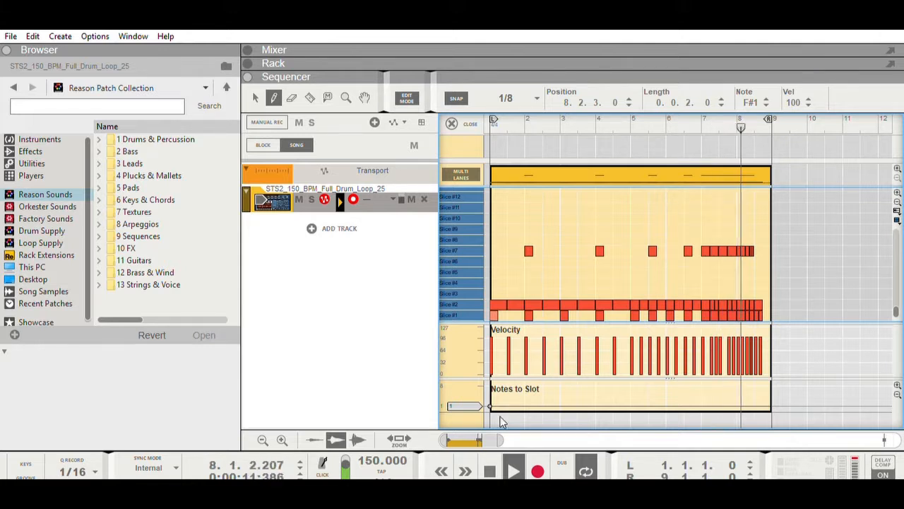
click(493, 470)
click(493, 470)
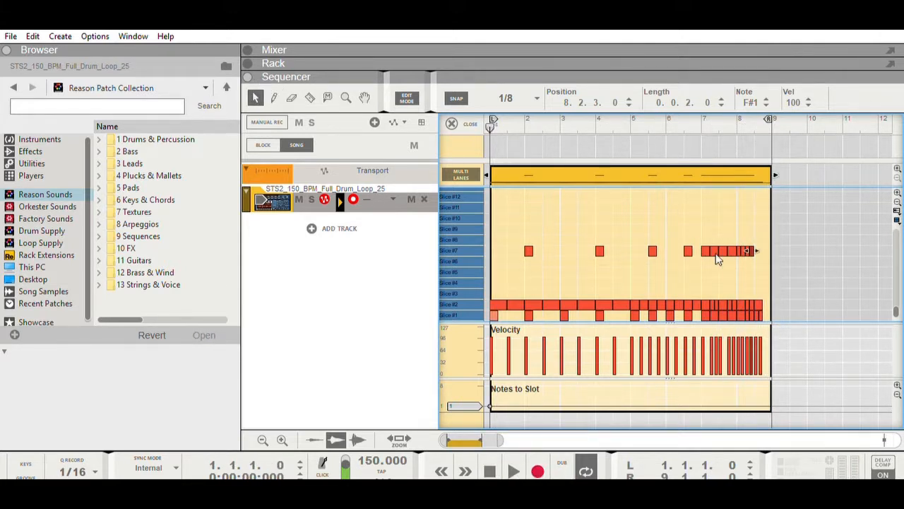
click(763, 311)
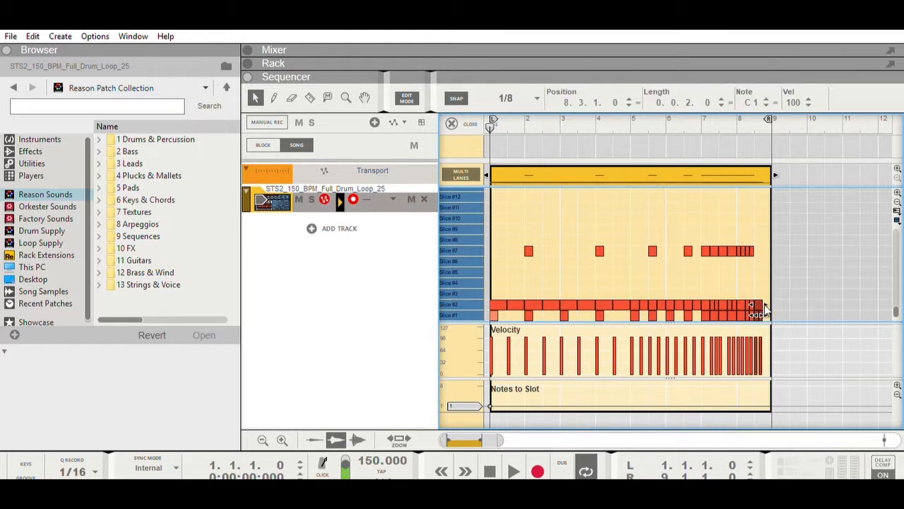
key(Delete)
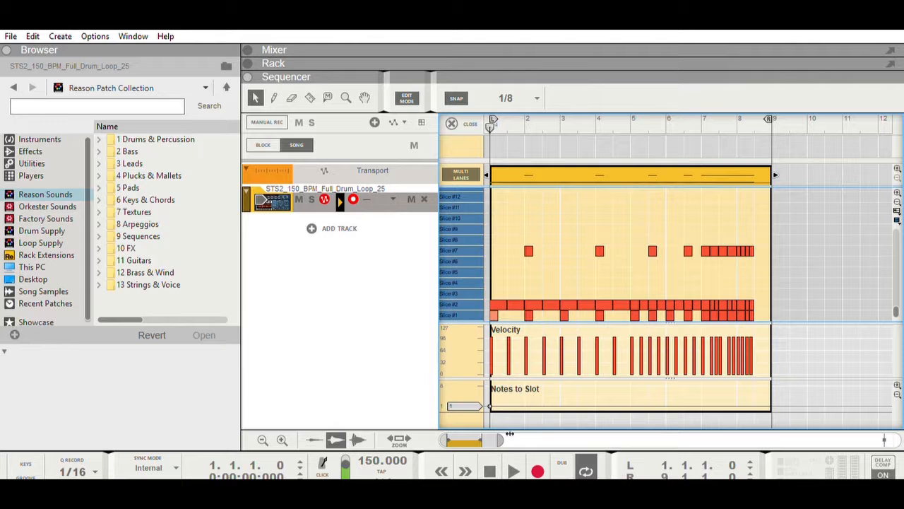
Set the loop range from 9.1.1 to 17.1.1 by moving both loop locators
drag(509, 433, 563, 435)
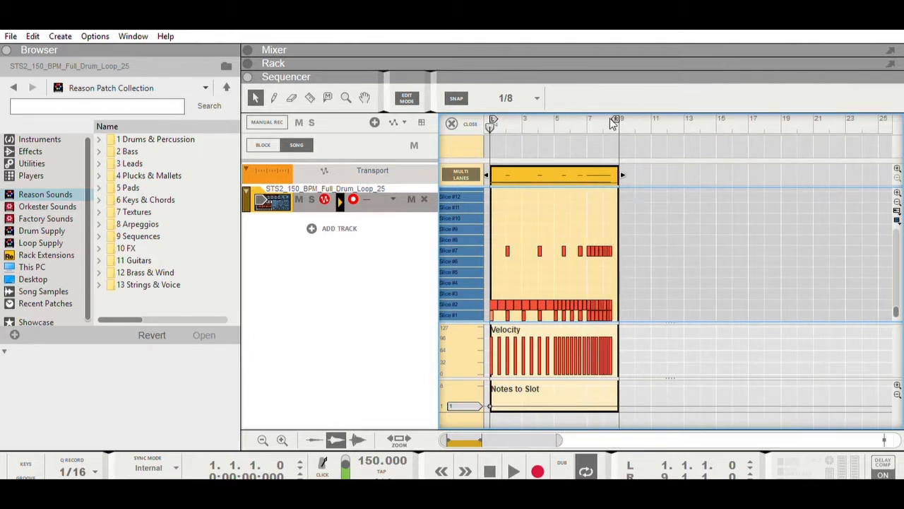
drag(617, 108, 746, 121)
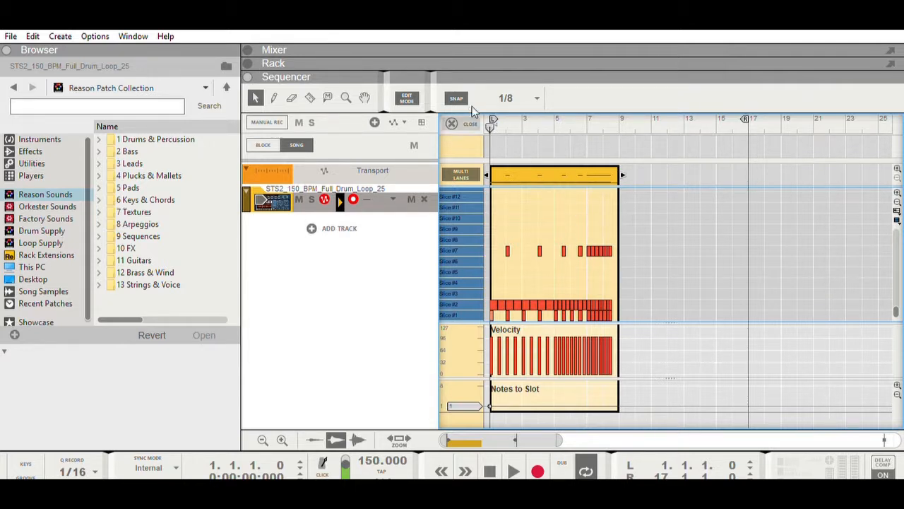
drag(608, 108, 621, 109)
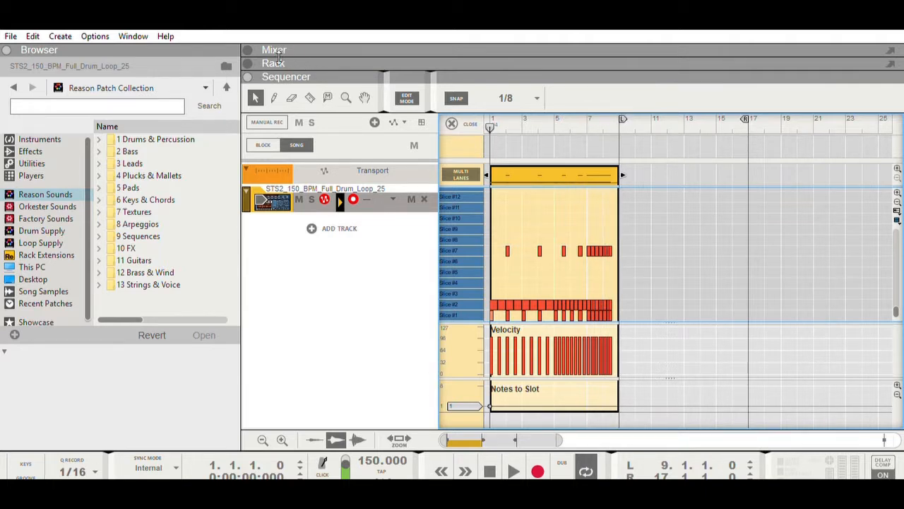
Copy the Dr. OctoRex loop from slot 1 to its sequencer track between 9.1.1 and 17.1.1, and return to the sequencer
click(308, 62)
click(270, 127)
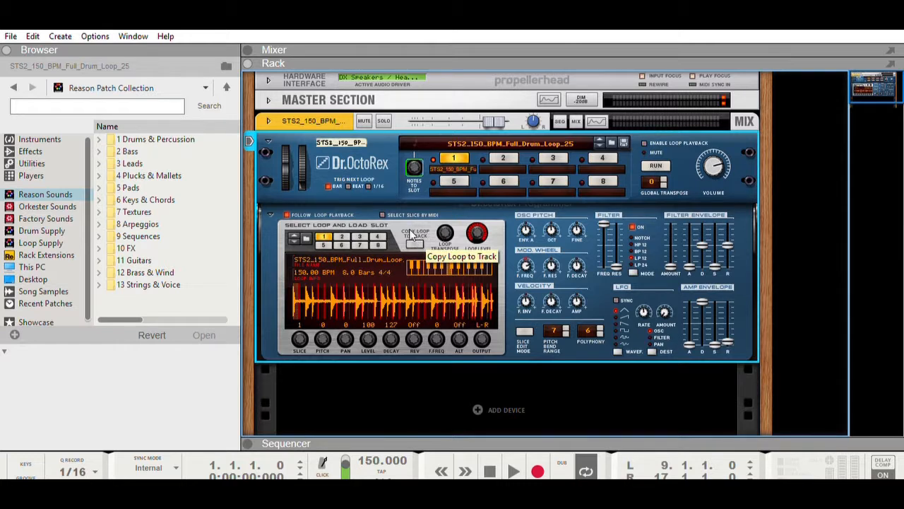
click(268, 129)
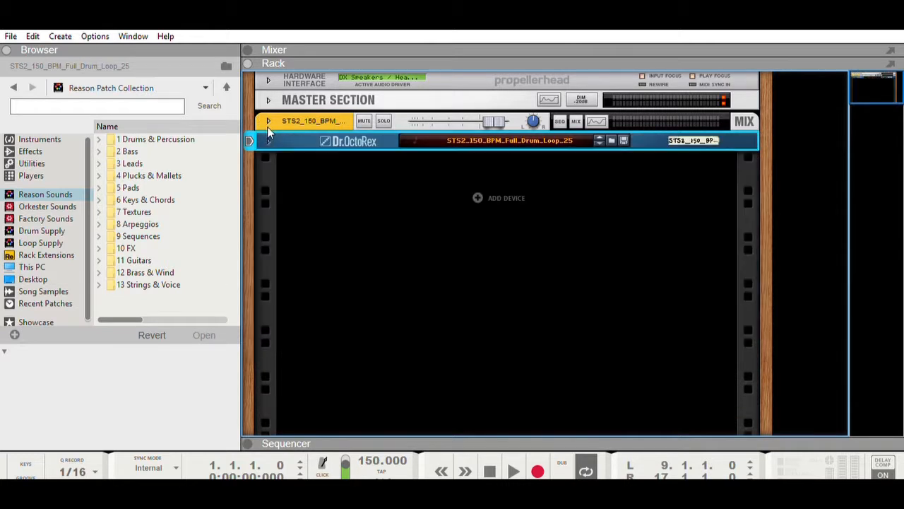
click(282, 442)
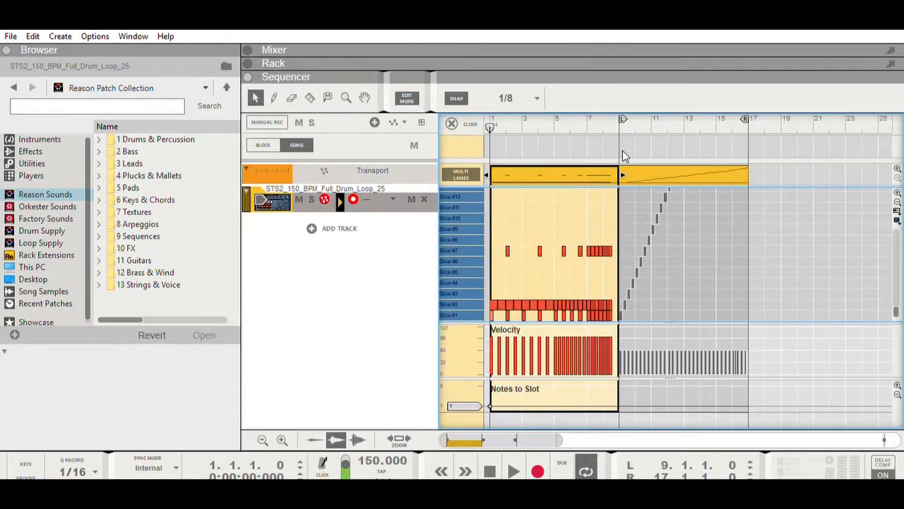
Move the left loop locator to 1.1.1, play the build-up into the copied loop, and return playback to the start
drag(623, 116, 424, 113)
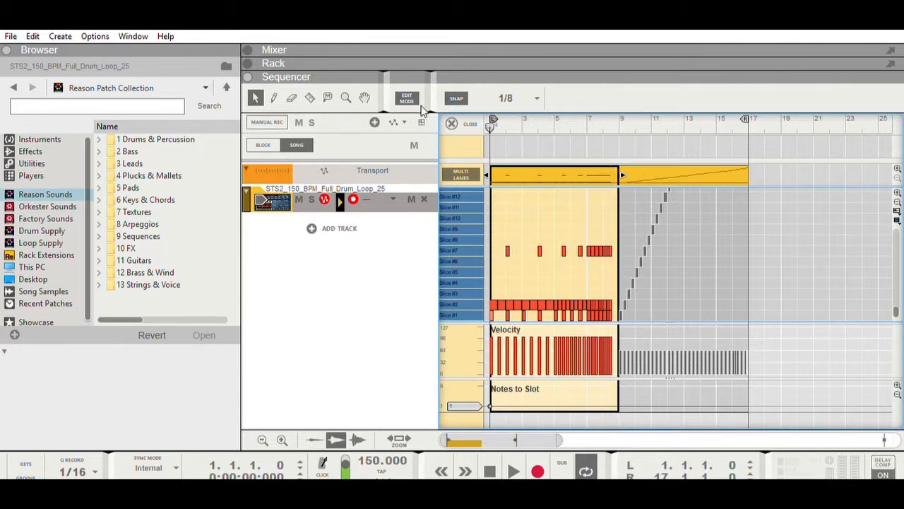
click(513, 470)
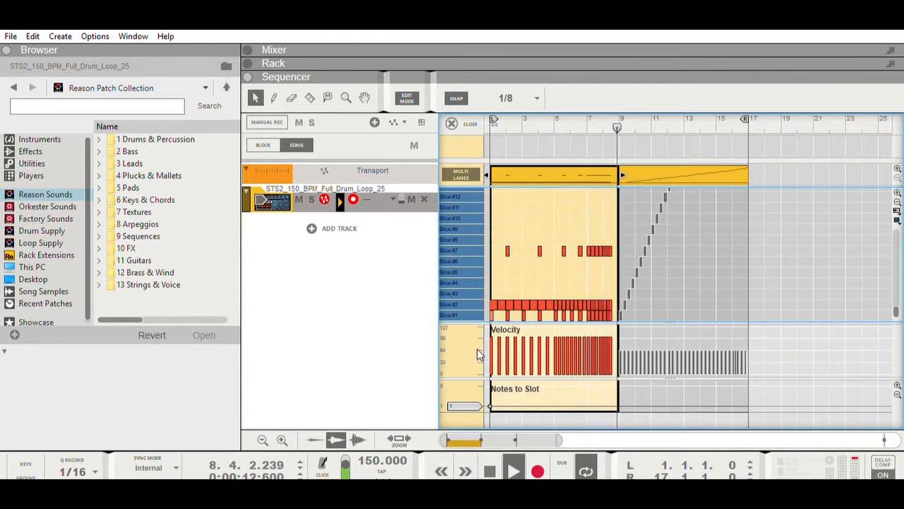
double_click(490, 463)
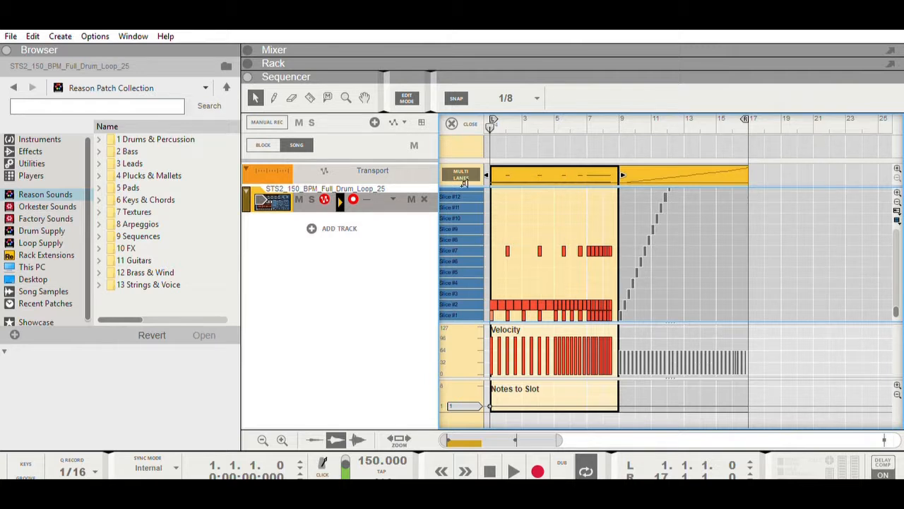
drag(467, 272, 462, 242)
click(507, 250)
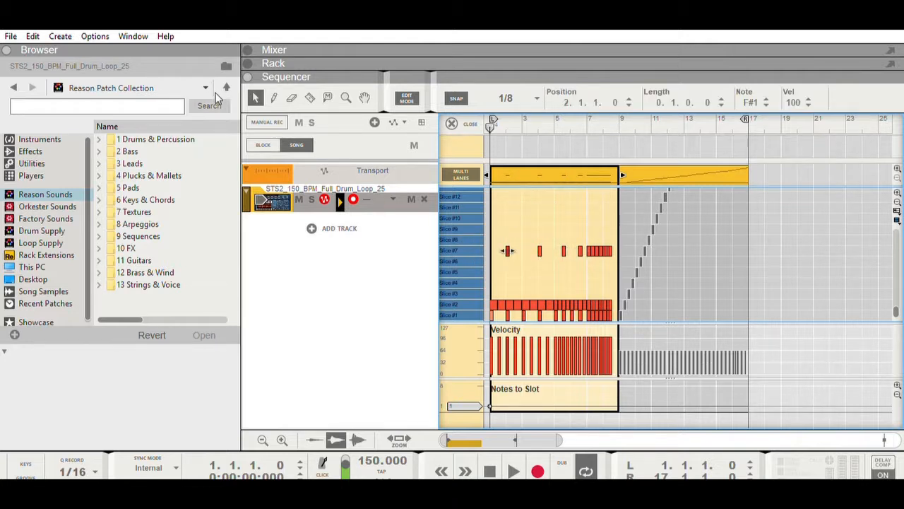
click(274, 98)
click(253, 95)
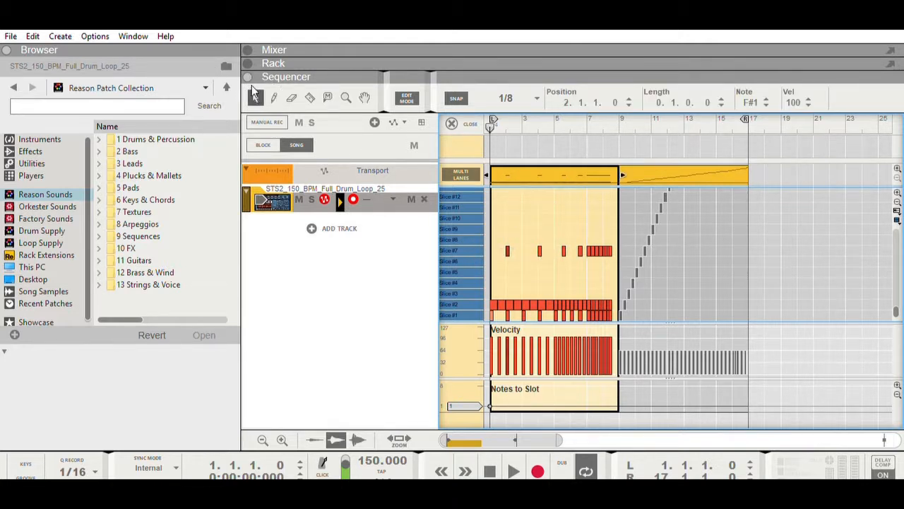